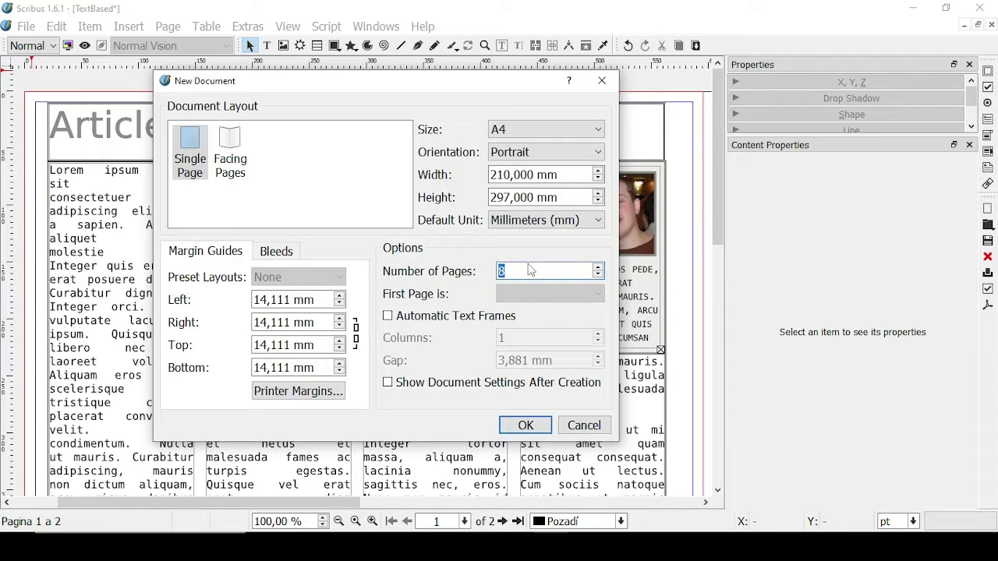
Step: Create the 8-page A4 portrait document with the single-page layout and look over its first pages
{"action": "left_click", "coordinate": [526, 425]}
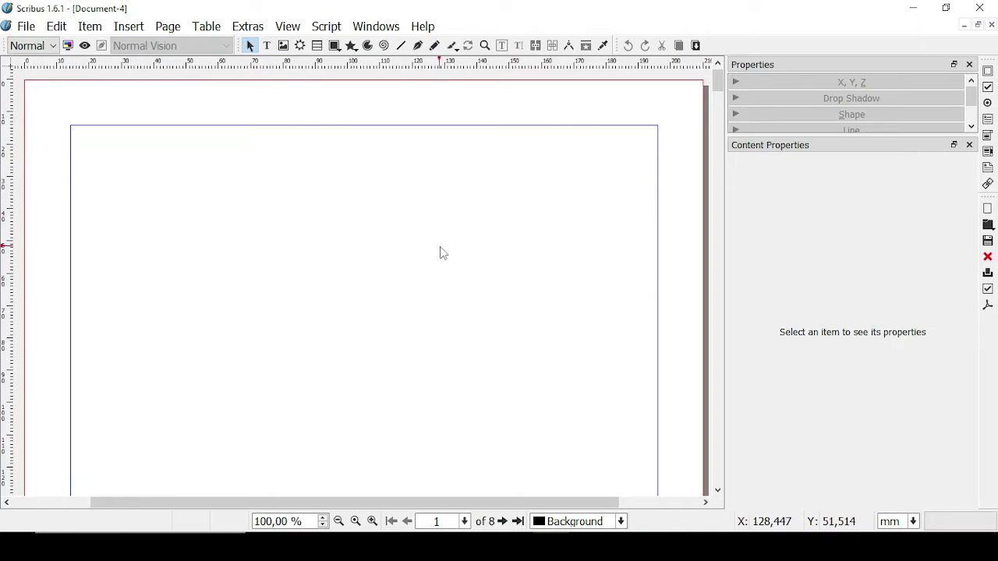
{"action": "scroll", "coordinate": [441, 253], "scroll_direction": "down", "scroll_amount": 5}
{"action": "mouse_move", "coordinate": [716, 109]}
{"action": "left_mouse_down"}
{"action": "mouse_move", "coordinate": [730, 499]}
{"action": "mouse_move", "coordinate": [718, 125]}
{"action": "left_mouse_up"}
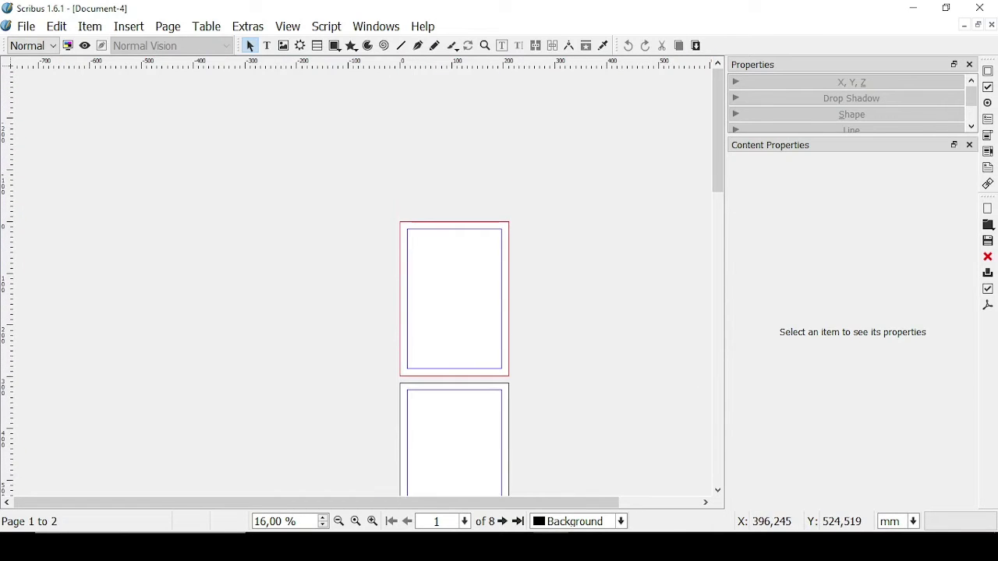
{"action": "left_click_drag", "start_coordinate": [546, 504], "coordinate": [614, 504]}
{"action": "scroll", "coordinate": [424, 292], "scroll_direction": "down", "scroll_amount": 3}
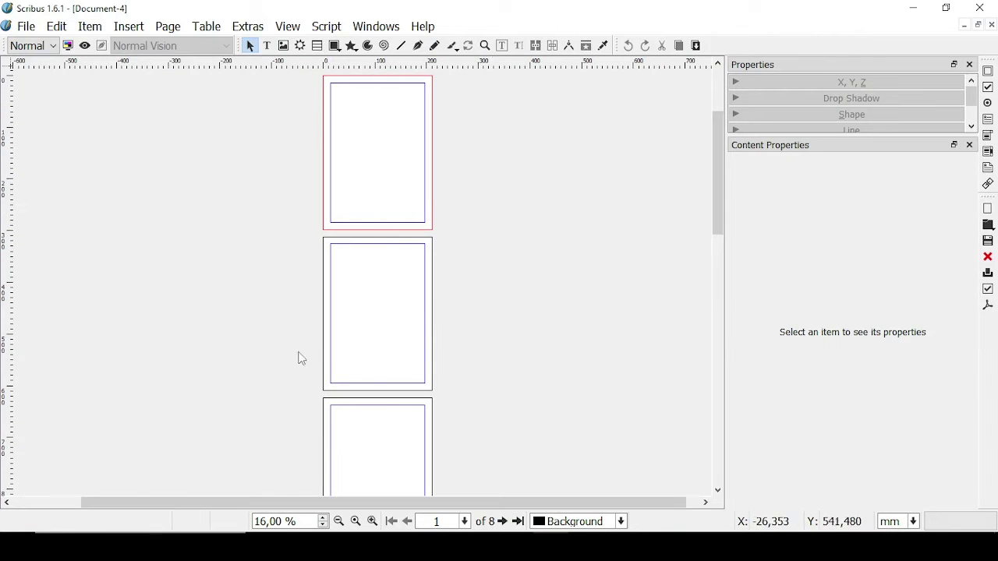
Step: Insert 3 pages after page 3 using the Normal master page, and look through the document's pages
{"action": "left_click", "coordinate": [170, 28]}
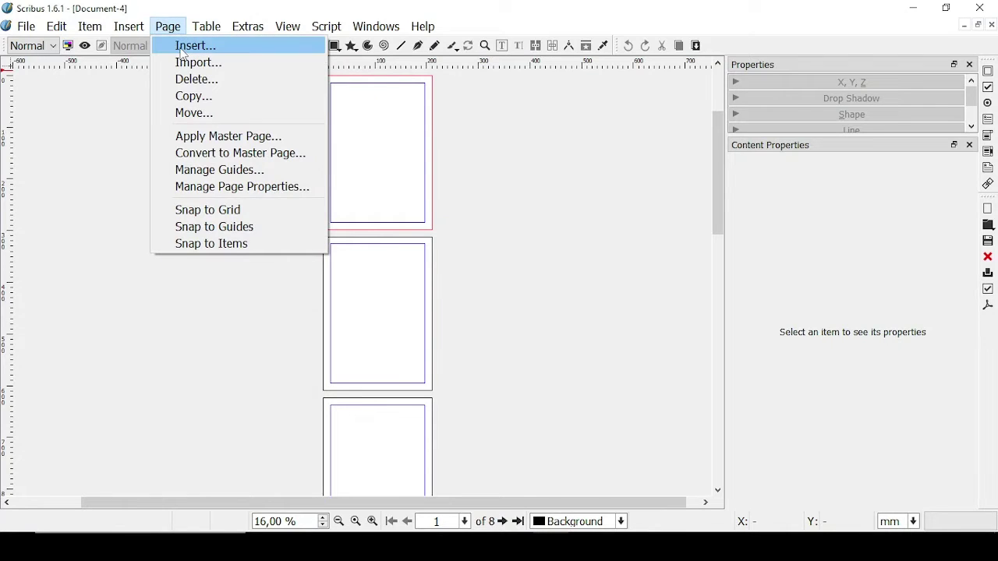
{"action": "left_click", "coordinate": [181, 51]}
{"action": "left_click_drag", "start_coordinate": [499, 109], "coordinate": [597, 118]}
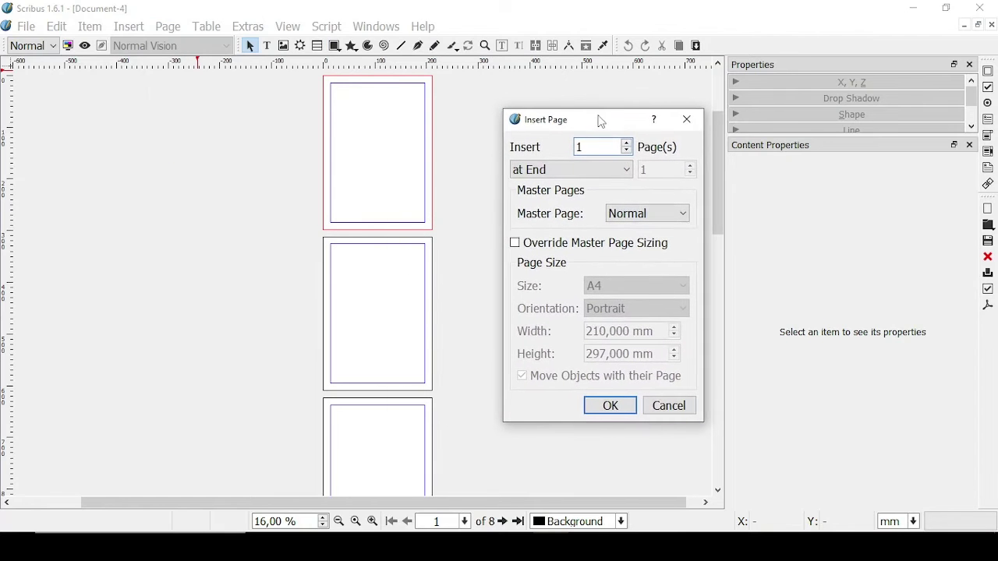
{"action": "left_click", "coordinate": [626, 170]}
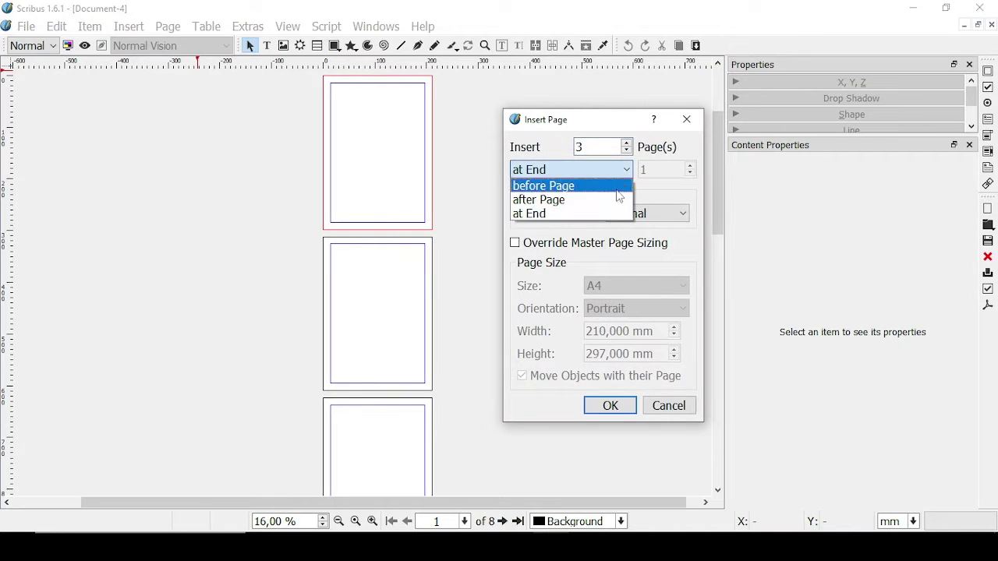
{"action": "left_click", "coordinate": [616, 200]}
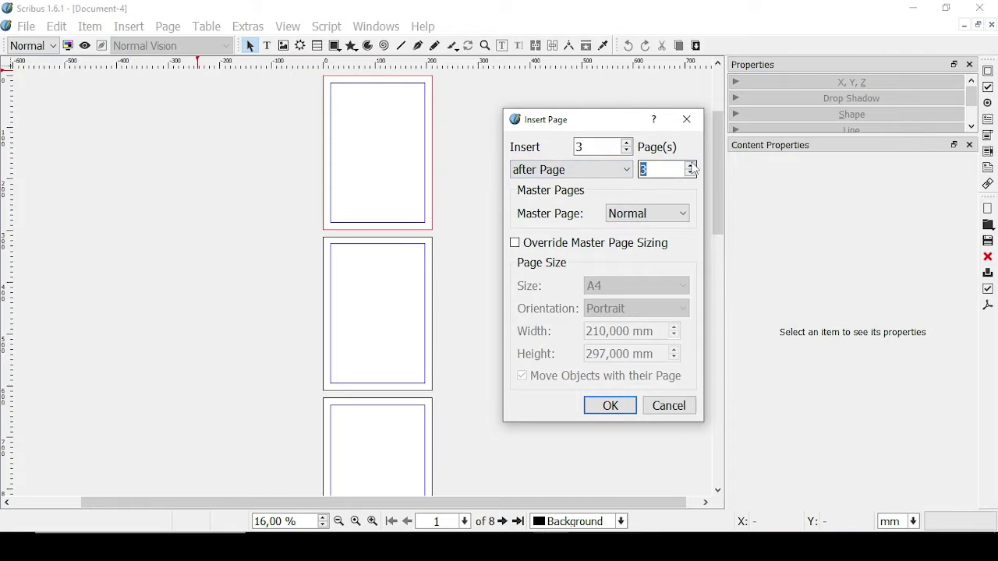
{"action": "left_click", "coordinate": [619, 406]}
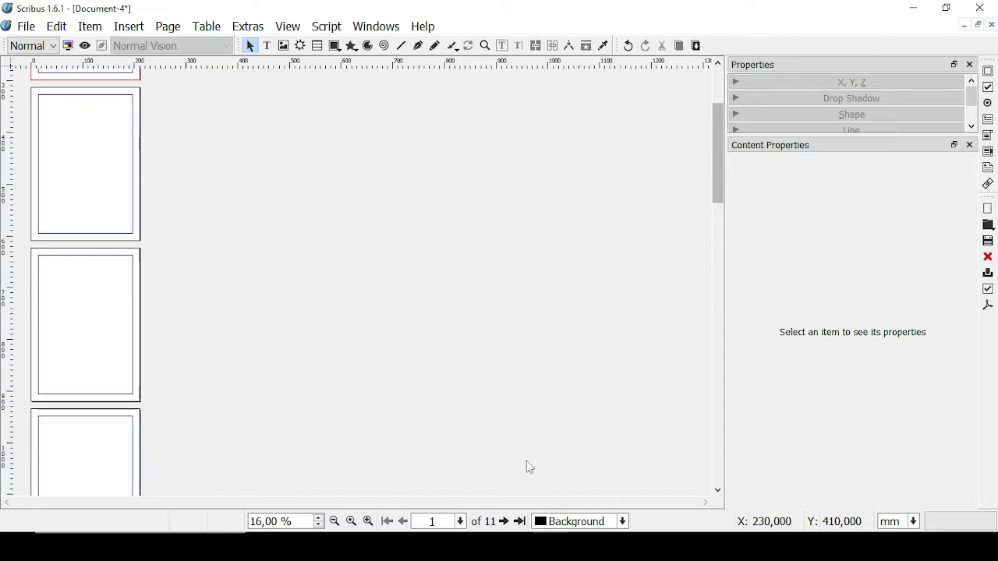
{"action": "left_click_drag", "start_coordinate": [719, 180], "coordinate": [739, 156]}
{"action": "left_click_drag", "start_coordinate": [714, 88], "coordinate": [711, 127]}
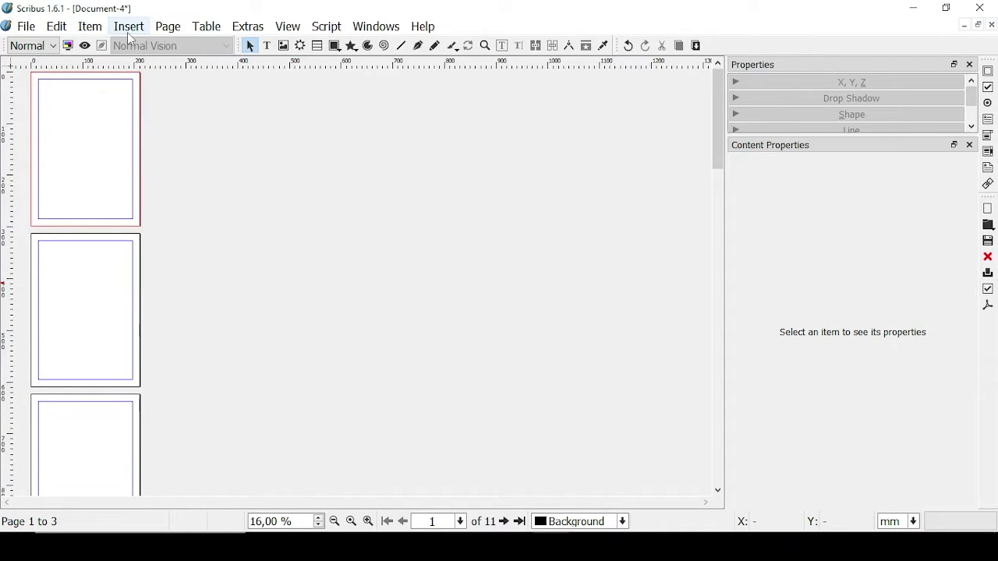
Step: Delete pages 4 to 6 from the document
{"action": "left_click", "coordinate": [170, 28]}
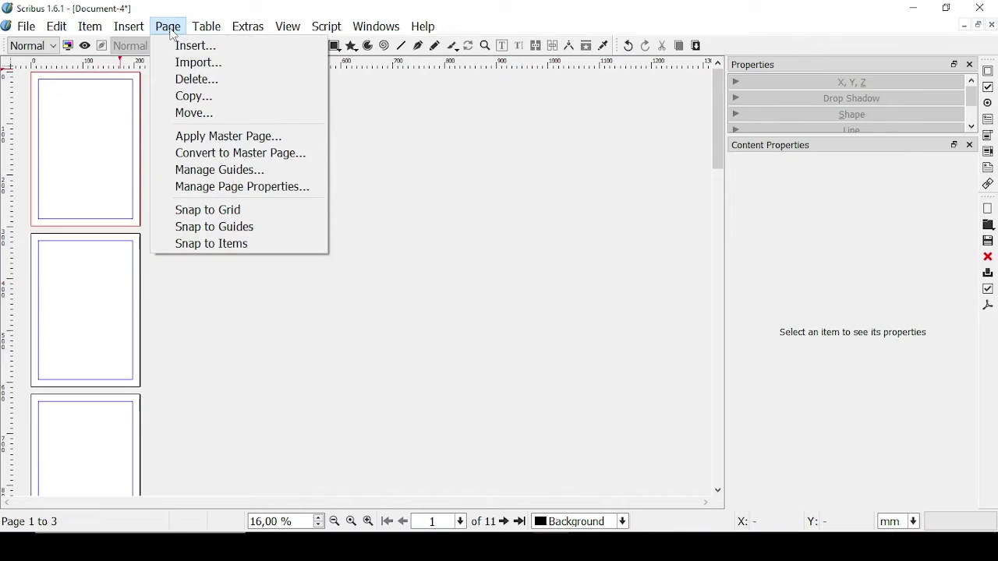
{"action": "left_click", "coordinate": [188, 80]}
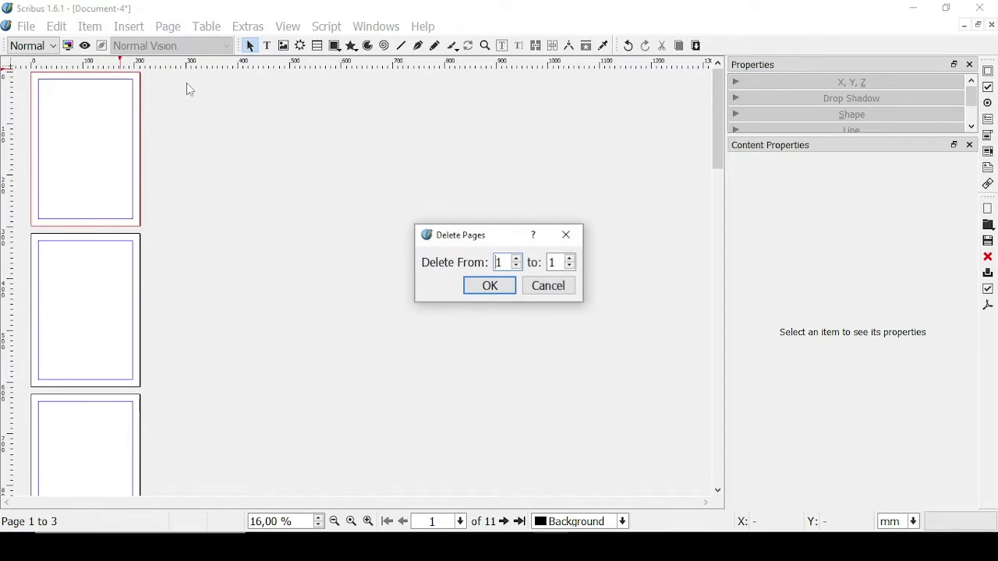
{"action": "left_click", "coordinate": [517, 258]}
{"action": "left_click", "coordinate": [517, 258]}
{"action": "left_click", "coordinate": [518, 259]}
{"action": "left_click", "coordinate": [570, 259]}
{"action": "left_click", "coordinate": [570, 259]}
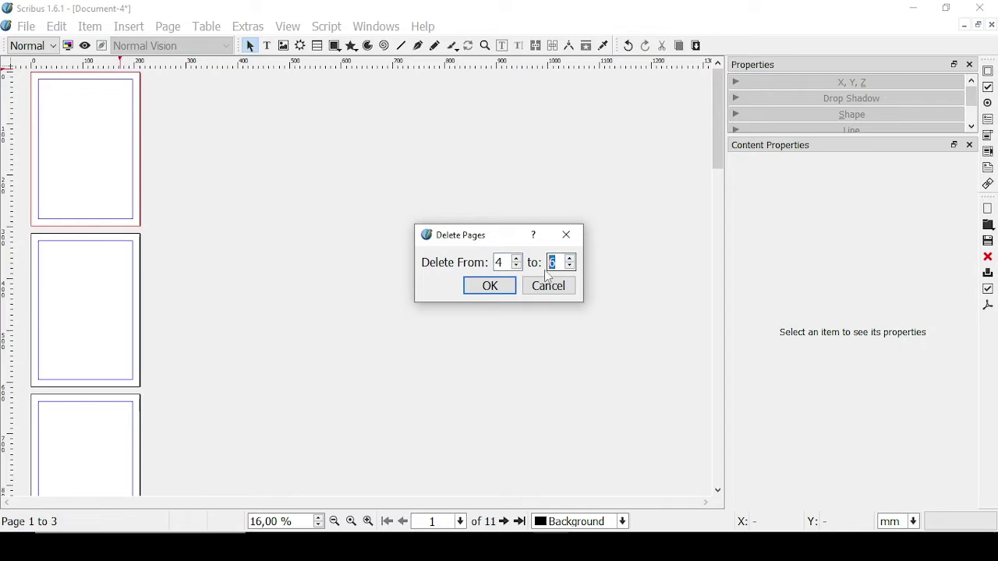
{"action": "left_click", "coordinate": [498, 288]}
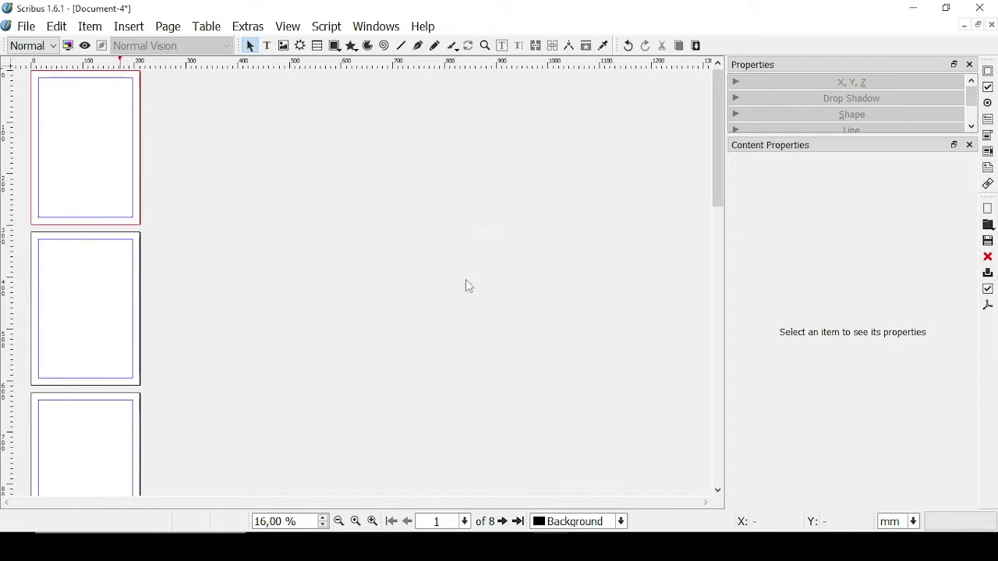
{"action": "left_click_drag", "start_coordinate": [716, 140], "coordinate": [650, 156]}
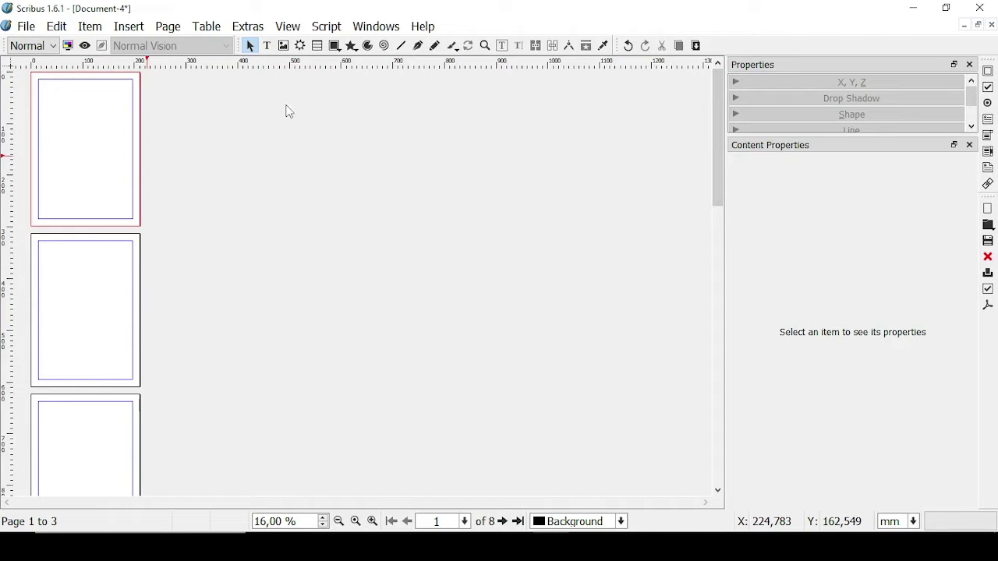
Step: Open the Arrange Pages palette, place it beside the canvas and look through the document's page list
{"action": "left_click", "coordinate": [378, 27]}
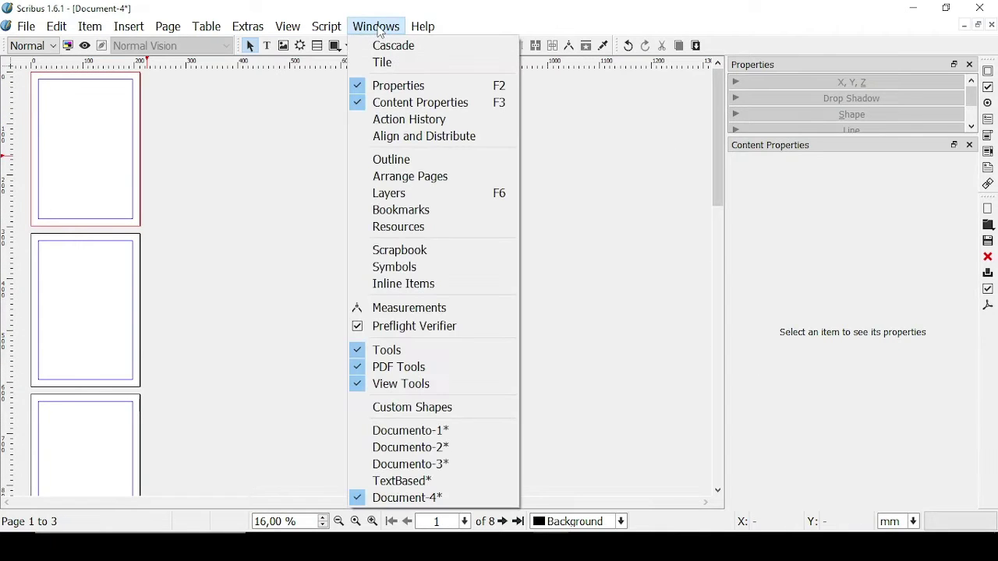
{"action": "left_click", "coordinate": [423, 177]}
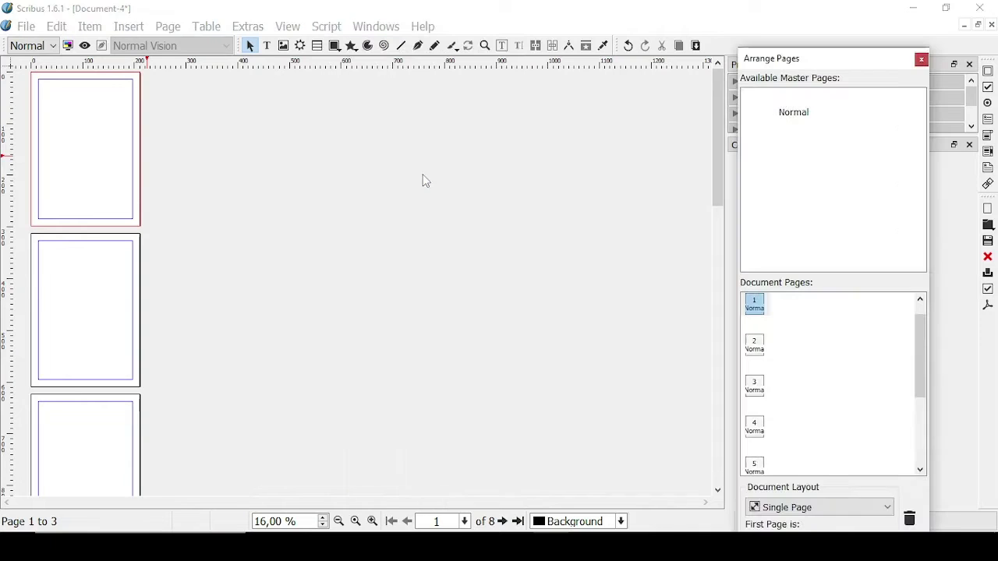
{"action": "left_click_drag", "start_coordinate": [597, 62], "coordinate": [791, 39]}
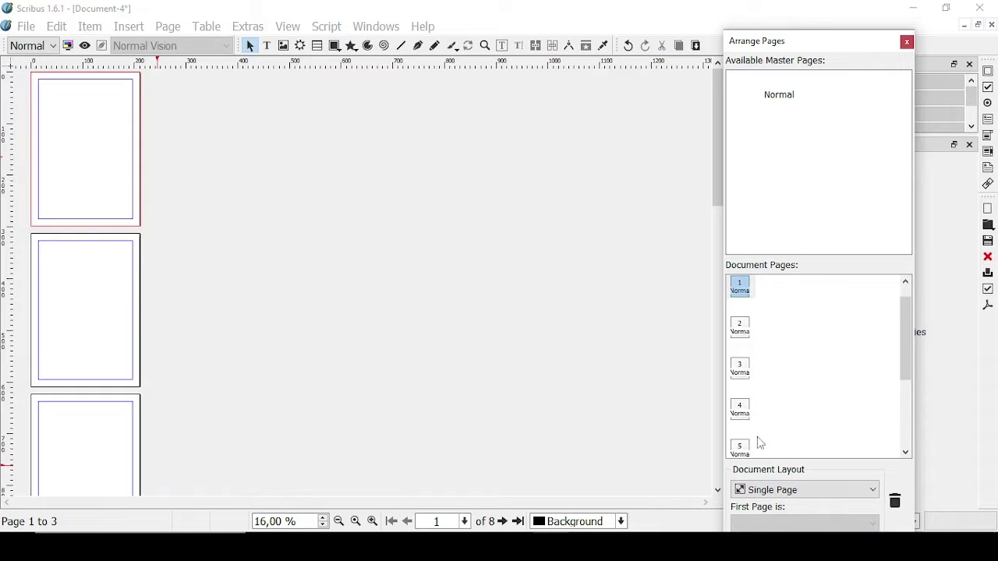
{"action": "left_click_drag", "start_coordinate": [910, 344], "coordinate": [905, 323]}
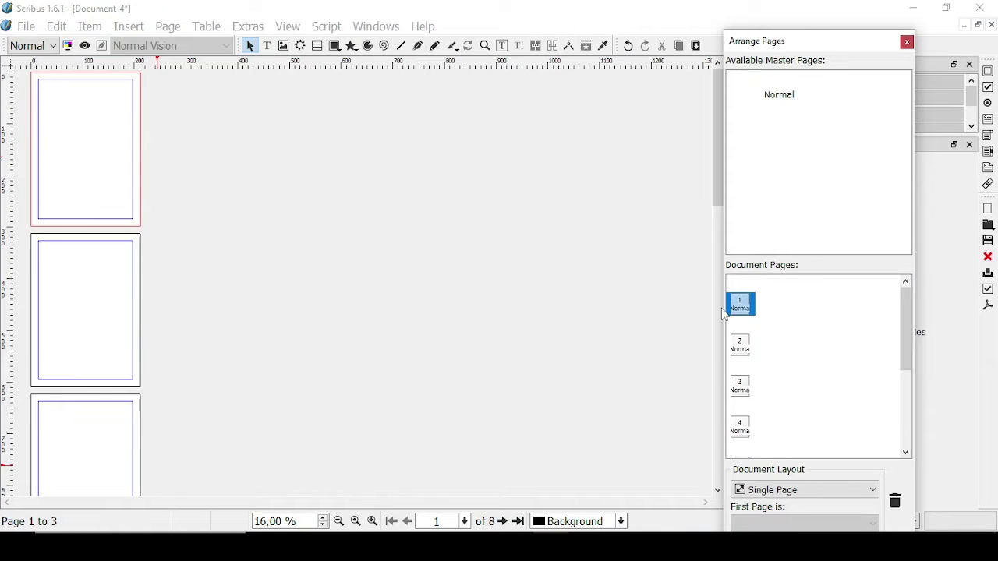
{"action": "left_click_drag", "start_coordinate": [917, 291], "coordinate": [914, 357]}
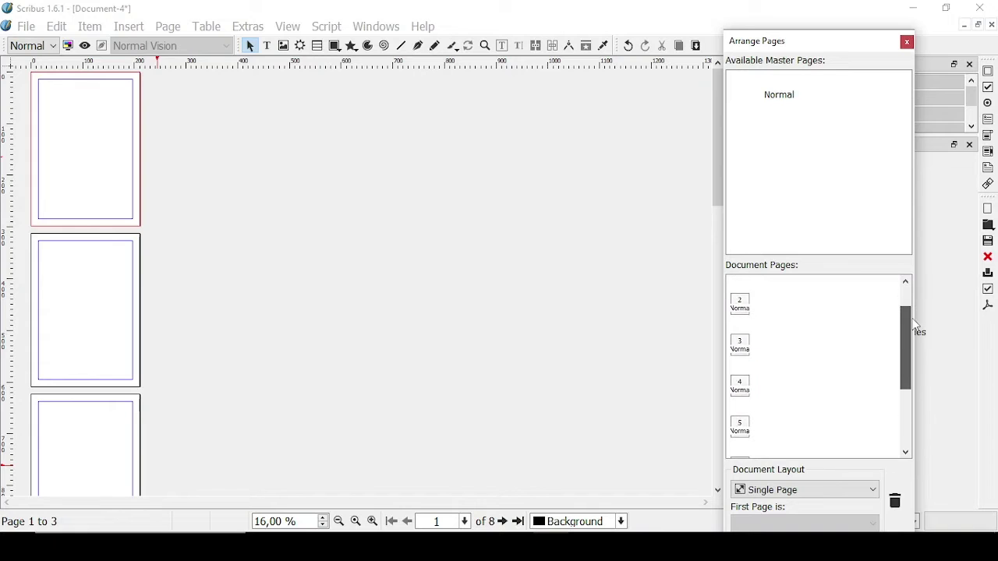
{"action": "mouse_move", "coordinate": [861, 49]}
{"action": "left_mouse_down"}
{"action": "mouse_move", "coordinate": [858, 34]}
{"action": "mouse_move", "coordinate": [855, 60]}
{"action": "left_mouse_up"}
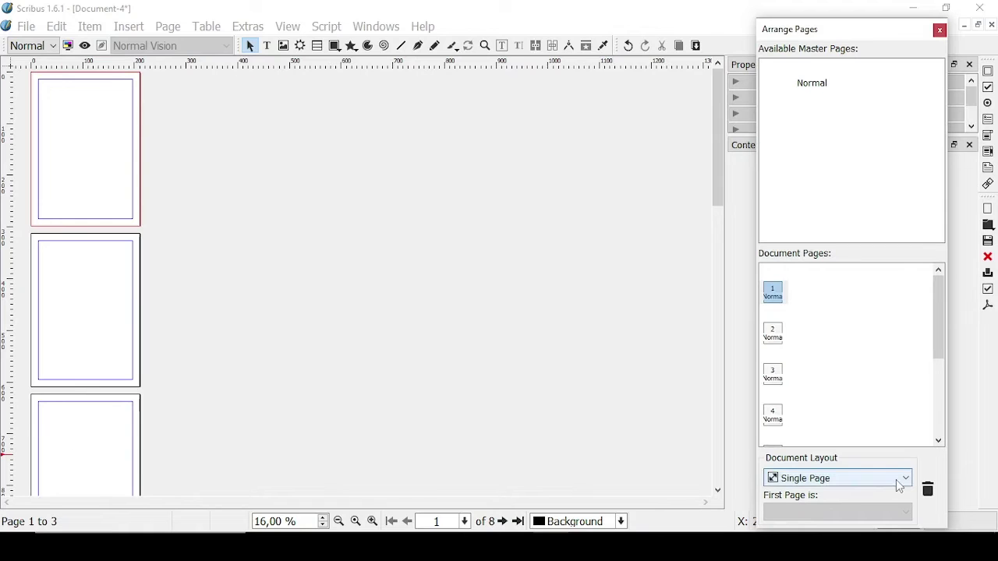
Step: Change the document layout to Facing Pages with the first page as a Left Page
{"action": "left_click", "coordinate": [898, 485]}
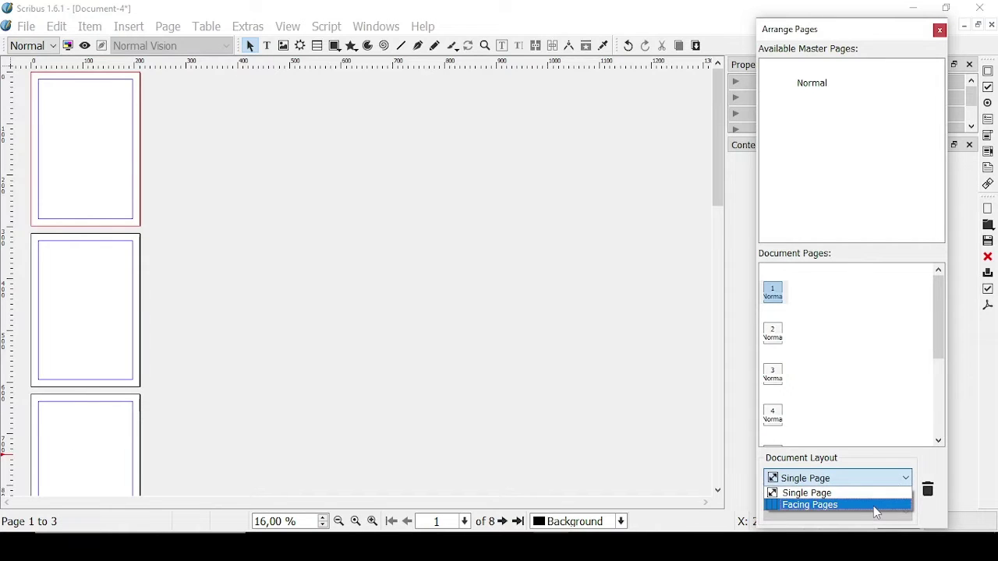
{"action": "left_click", "coordinate": [874, 507]}
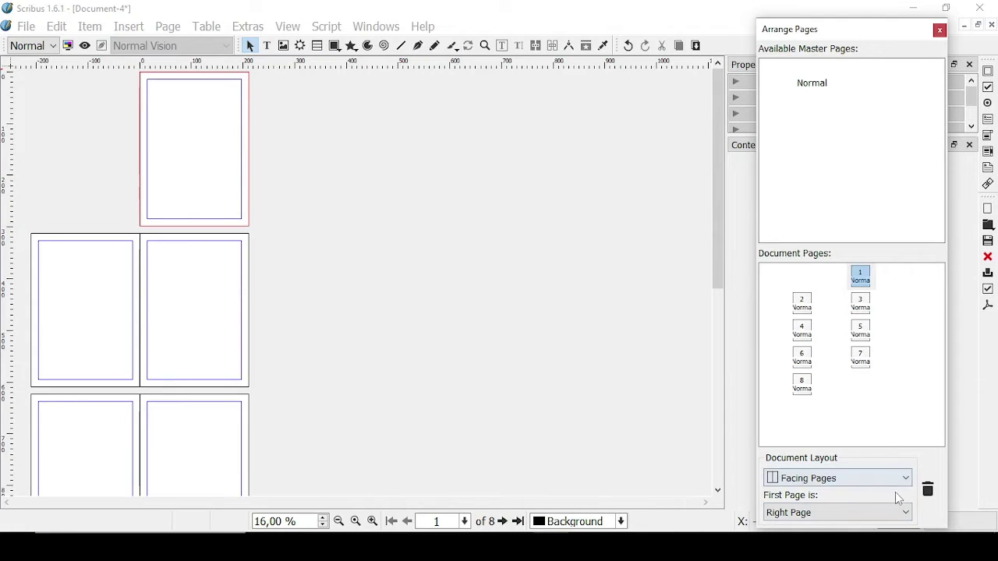
{"action": "left_click", "coordinate": [902, 517]}
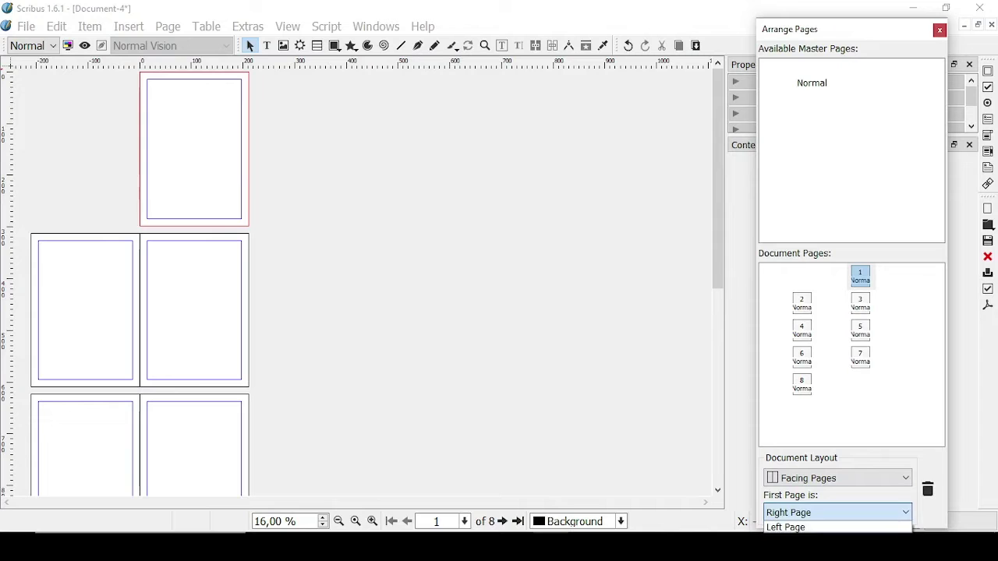
{"action": "left_click", "coordinate": [885, 528]}
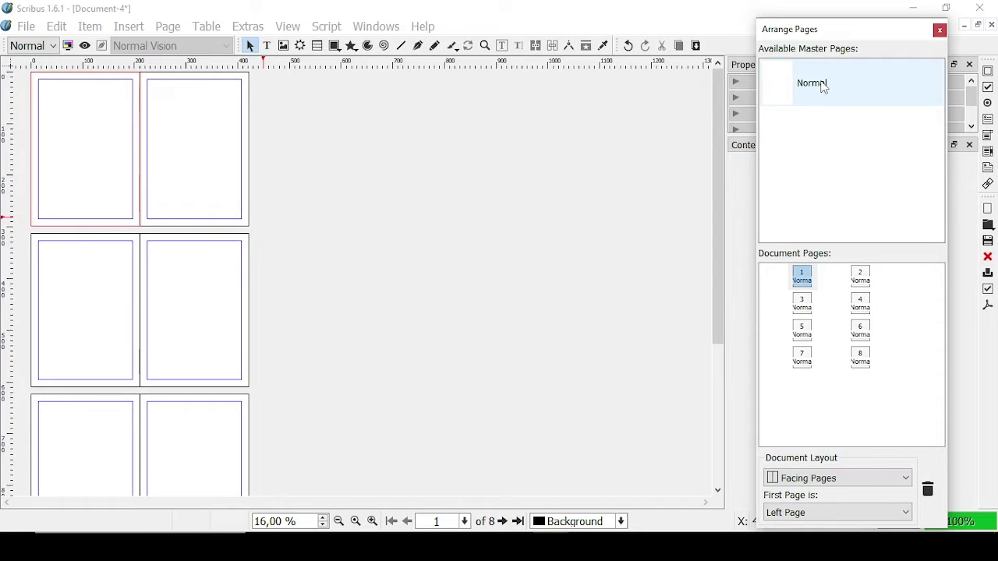
Step: Add a page based on the Normal master page after page 8 and check it in the document
{"action": "left_click_drag", "start_coordinate": [825, 88], "coordinate": [814, 388]}
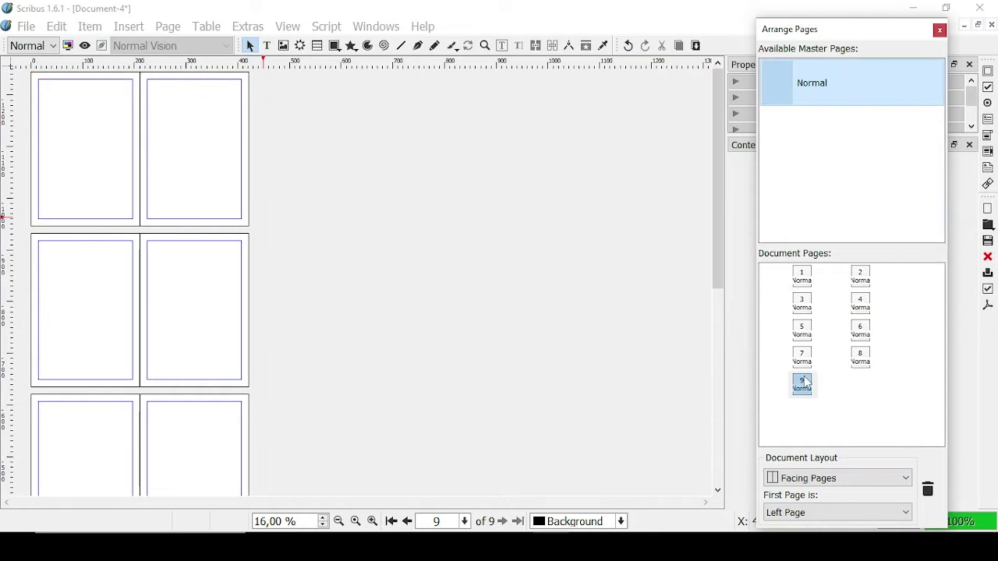
{"action": "scroll", "coordinate": [272, 187], "scroll_direction": "down", "scroll_amount": 5}
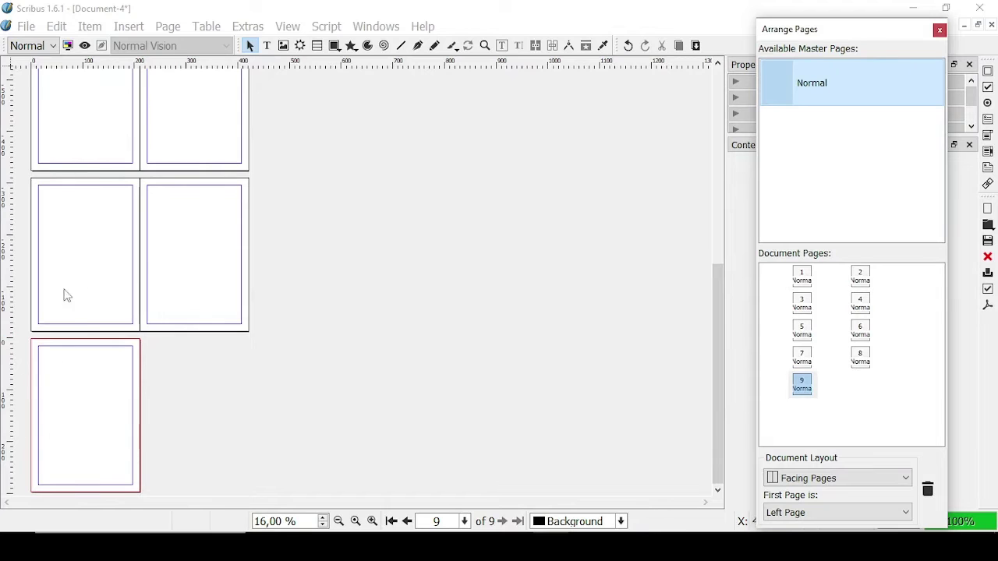
{"action": "scroll", "coordinate": [141, 238], "scroll_direction": "up", "scroll_amount": 5}
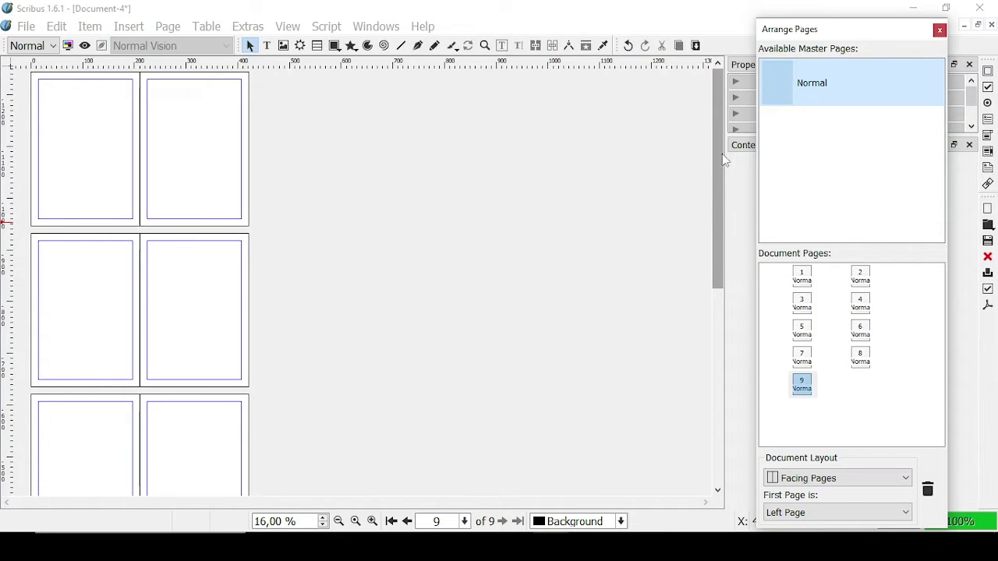
Step: Open the master page manager and examine the upper part of the Normal master page
{"action": "left_click", "coordinate": [64, 35]}
{"action": "left_click", "coordinate": [64, 35]}
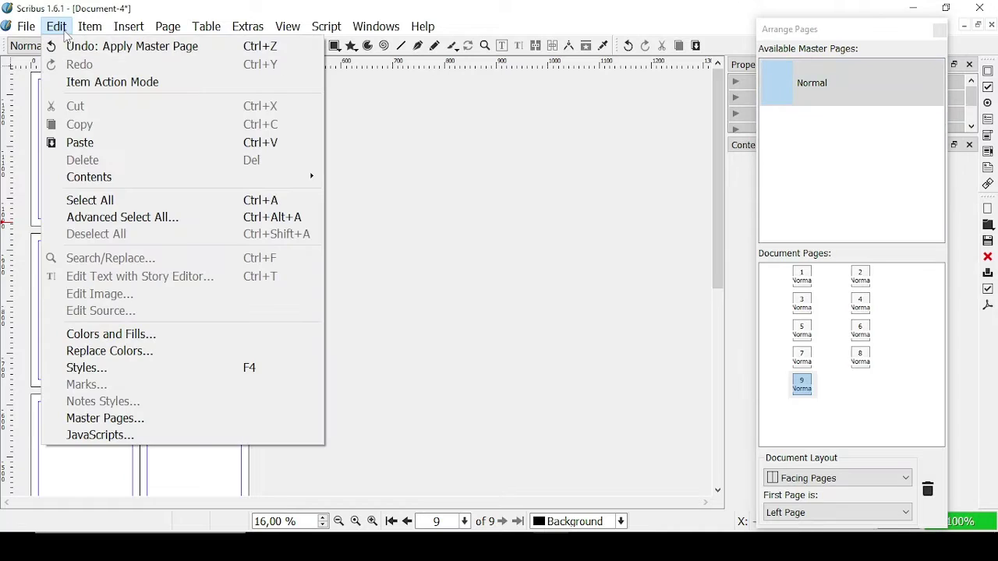
{"action": "left_click", "coordinate": [143, 419]}
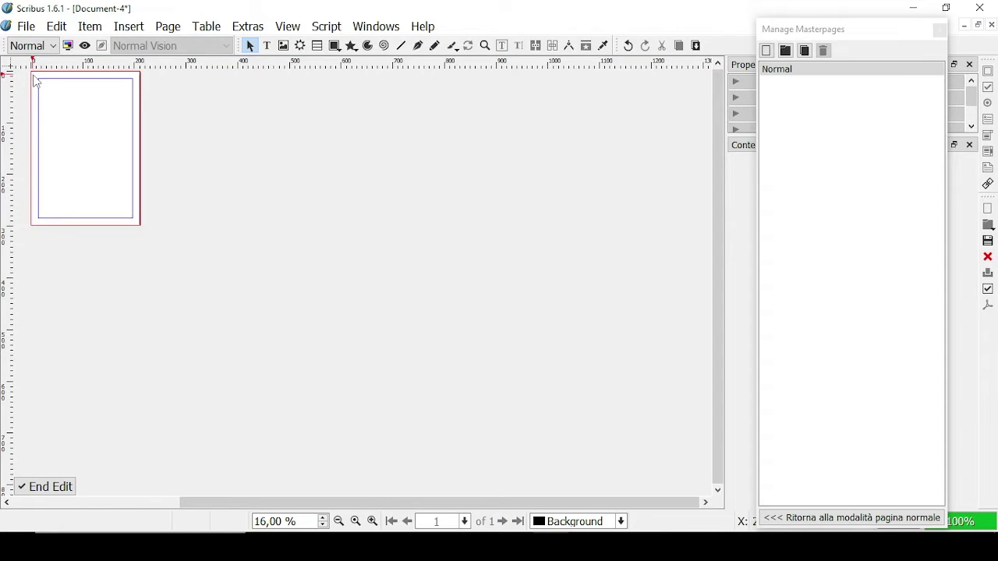
{"action": "scroll", "coordinate": [39, 87], "scroll_direction": "up", "scroll_amount": 3}
{"action": "scroll", "coordinate": [35, 81], "scroll_direction": "down", "scroll_amount": 1}
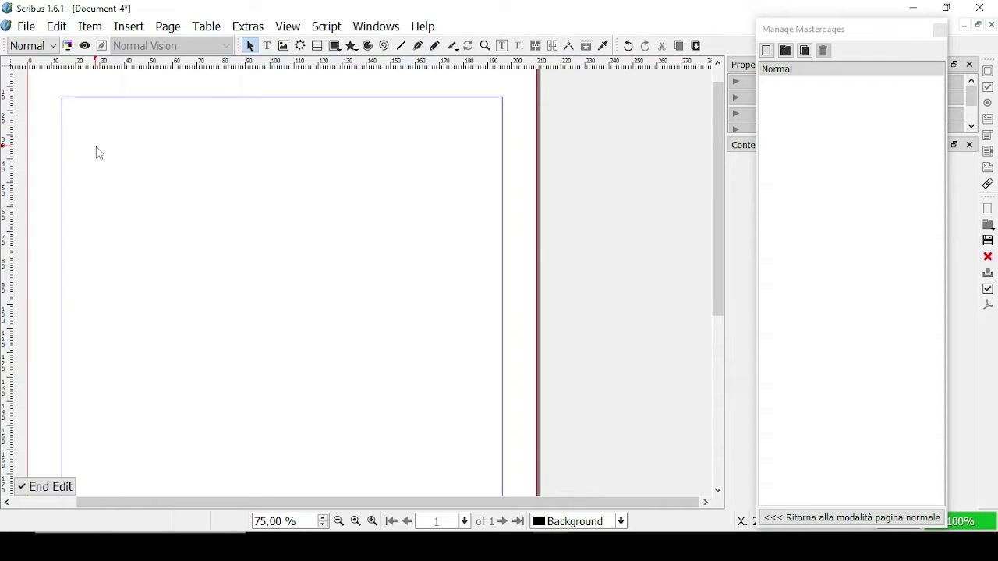
{"action": "scroll", "coordinate": [117, 175], "scroll_direction": "up", "scroll_amount": 1}
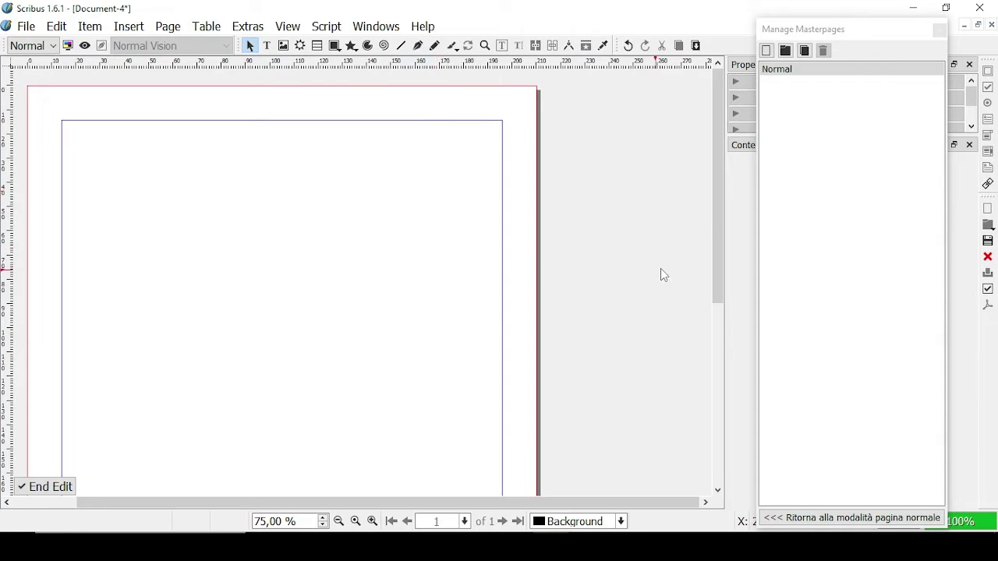
Step: Create a new Right Page master page named master2
{"action": "left_click", "coordinate": [767, 52]}
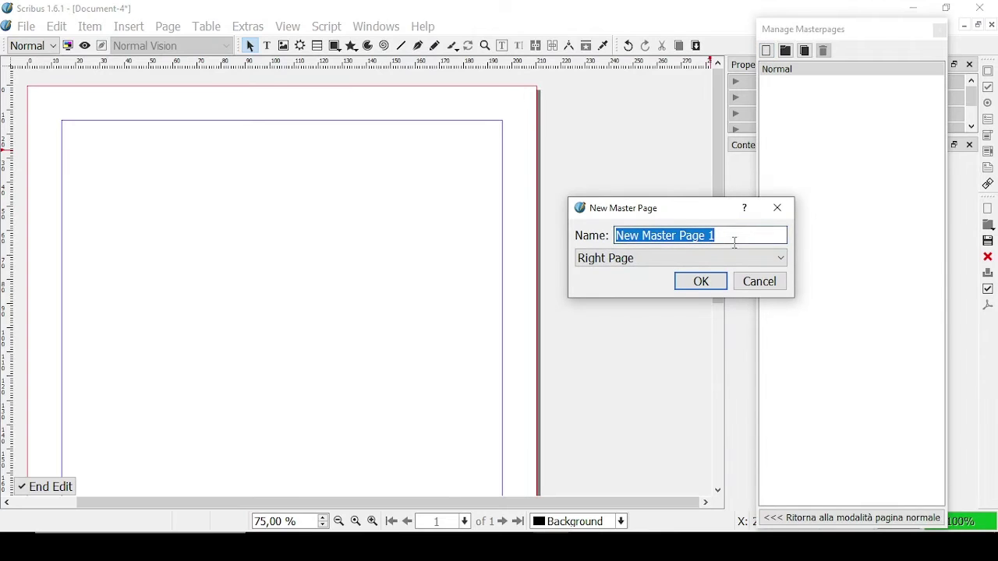
{"action": "key", "text": "BackSpace"}
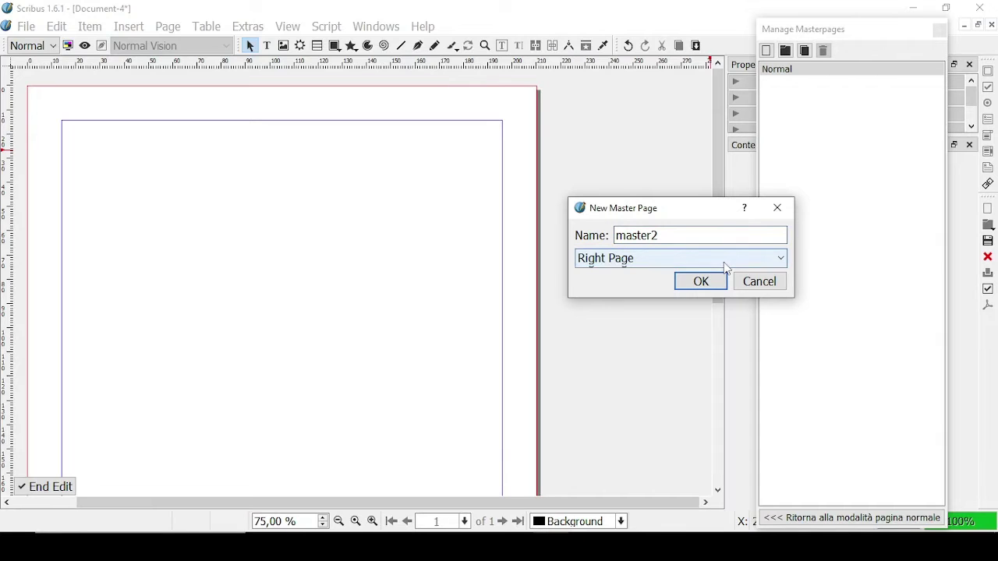
{"action": "left_click", "coordinate": [725, 267]}
{"action": "left_click", "coordinate": [726, 264]}
{"action": "left_click", "coordinate": [696, 282]}
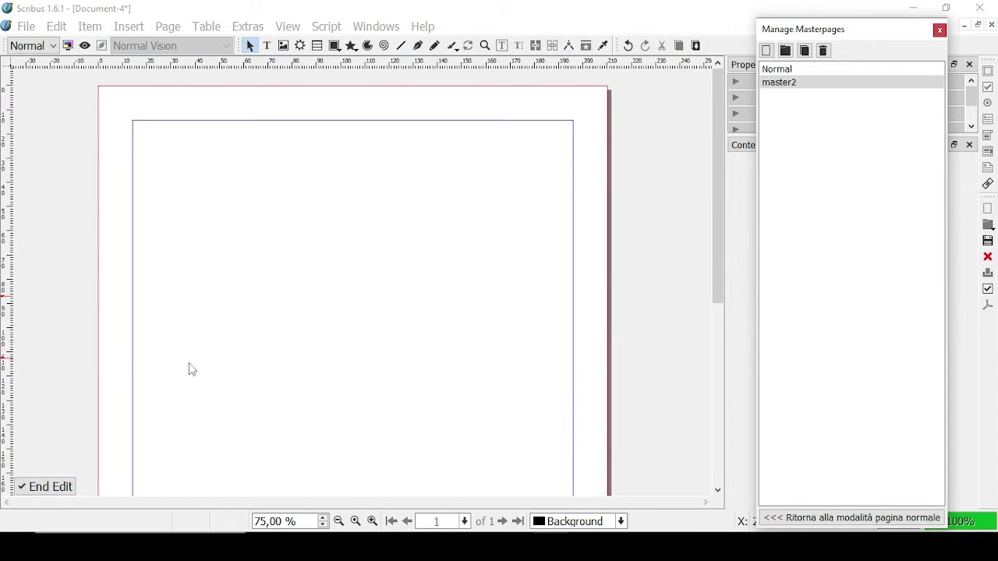
Step: Draw a text frame about 171 by 67 mm inside the upper margins of master2 and enter "HELLO" in it
{"action": "left_click", "coordinate": [271, 50]}
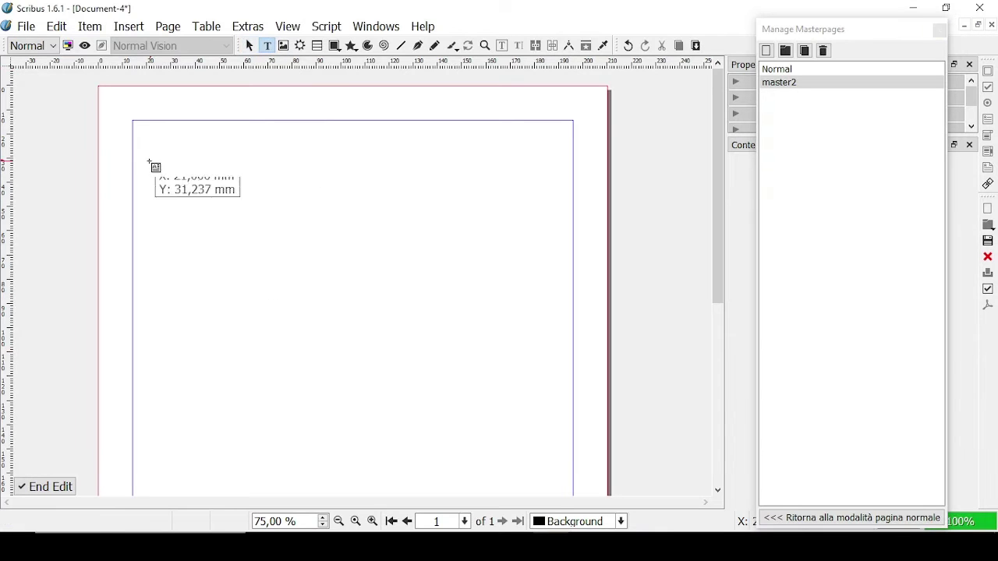
{"action": "left_click_drag", "start_coordinate": [147, 140], "coordinate": [561, 301]}
{"action": "double_click", "coordinate": [264, 166]}
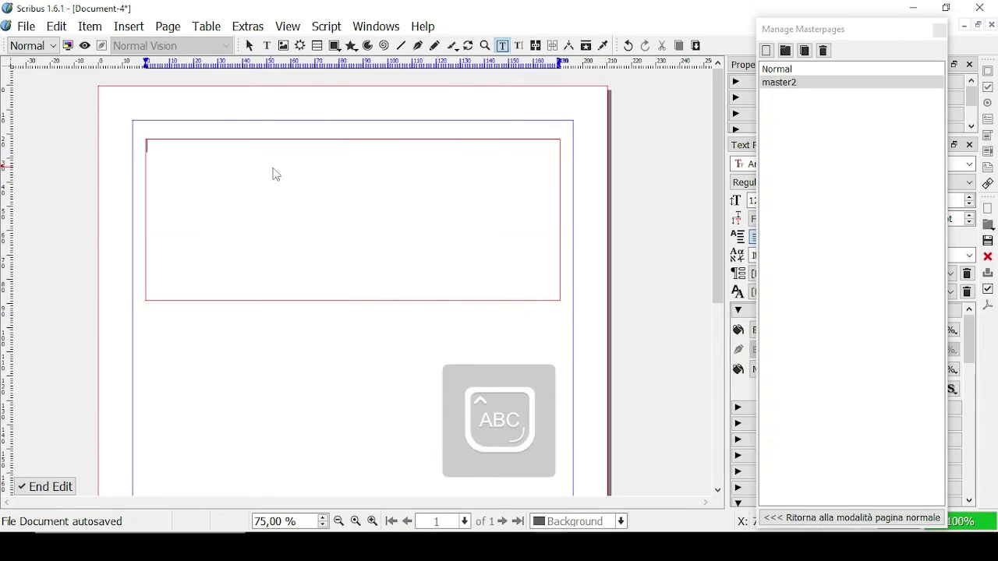
{"action": "type", "text": "HELLO"}
Step: Set the font size of the "HELLO" text to 60 pt and finish editing the master page
{"action": "key", "text": "shift+Left"}
{"action": "key", "text": "shift+Left"}
{"action": "key", "text": "shift+Left"}
{"action": "key", "text": "shift+Left"}
{"action": "key", "text": "shift+Left"}
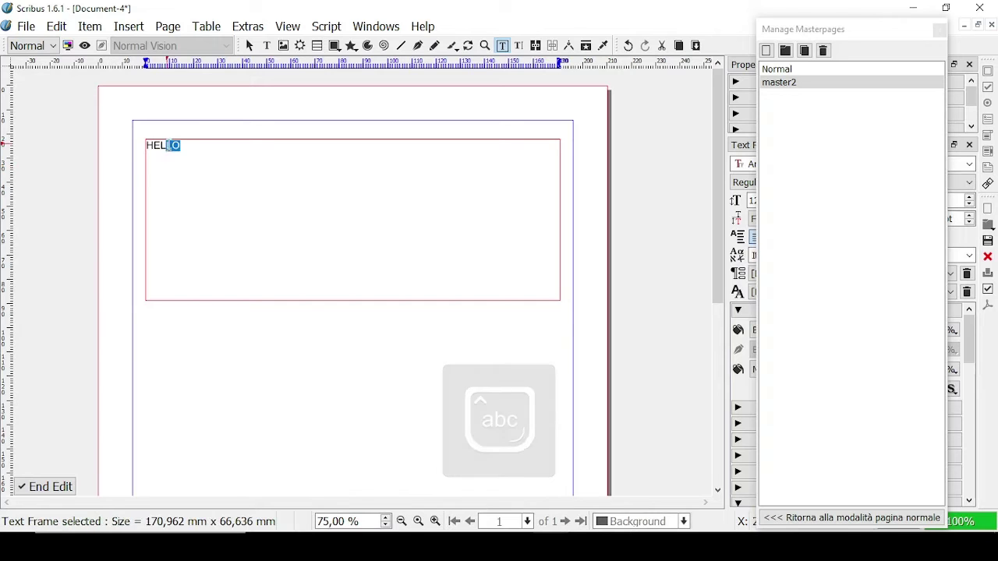
{"action": "left_click_drag", "start_coordinate": [790, 30], "coordinate": [474, 196]}
{"action": "double_click", "coordinate": [772, 201]}
{"action": "triple_click", "coordinate": [770, 201]}
{"action": "key", "text": "BackSpace"}
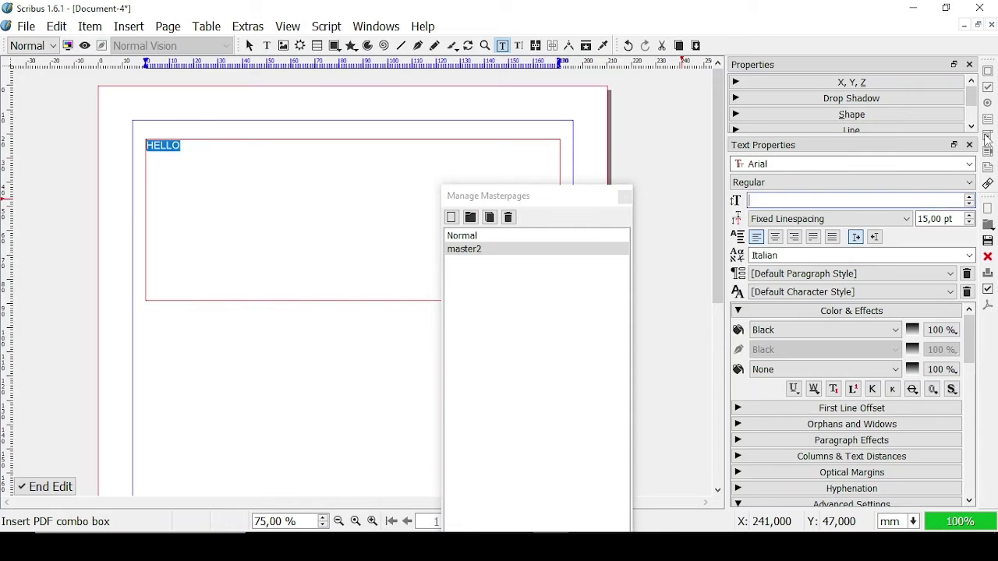
{"action": "key", "text": "Return"}
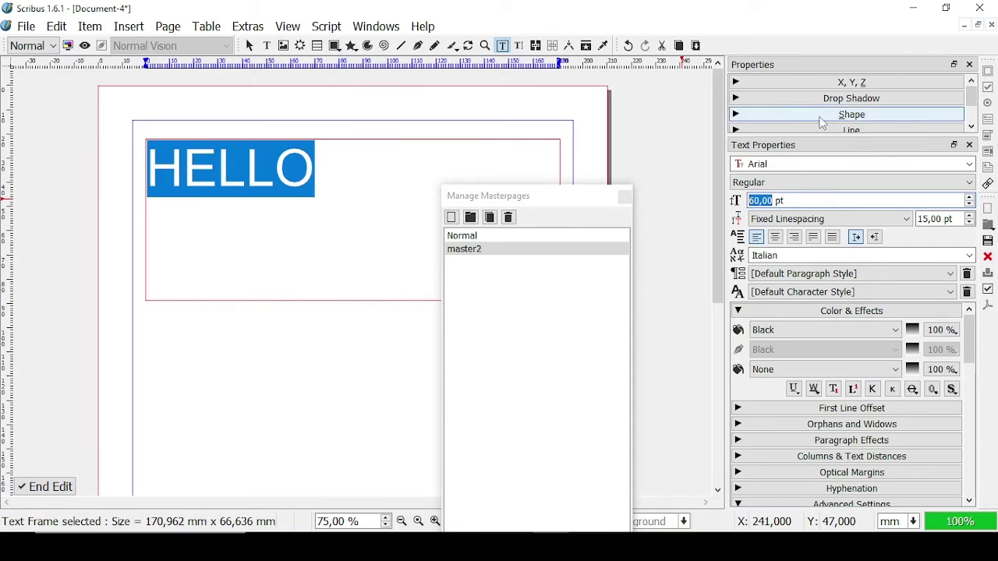
{"action": "left_click_drag", "start_coordinate": [566, 196], "coordinate": [871, 167]}
{"action": "left_click", "coordinate": [597, 302]}
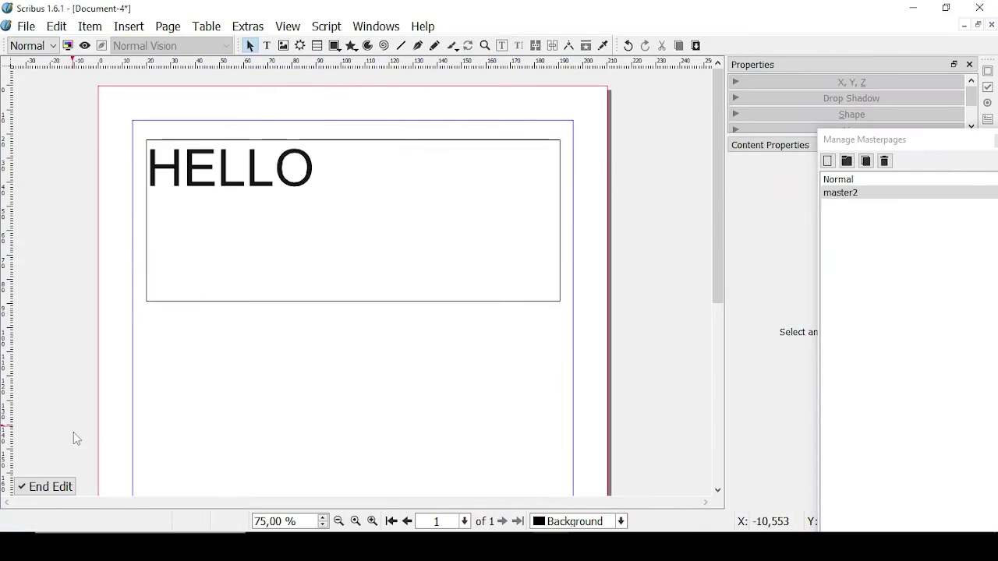
{"action": "left_click", "coordinate": [60, 486]}
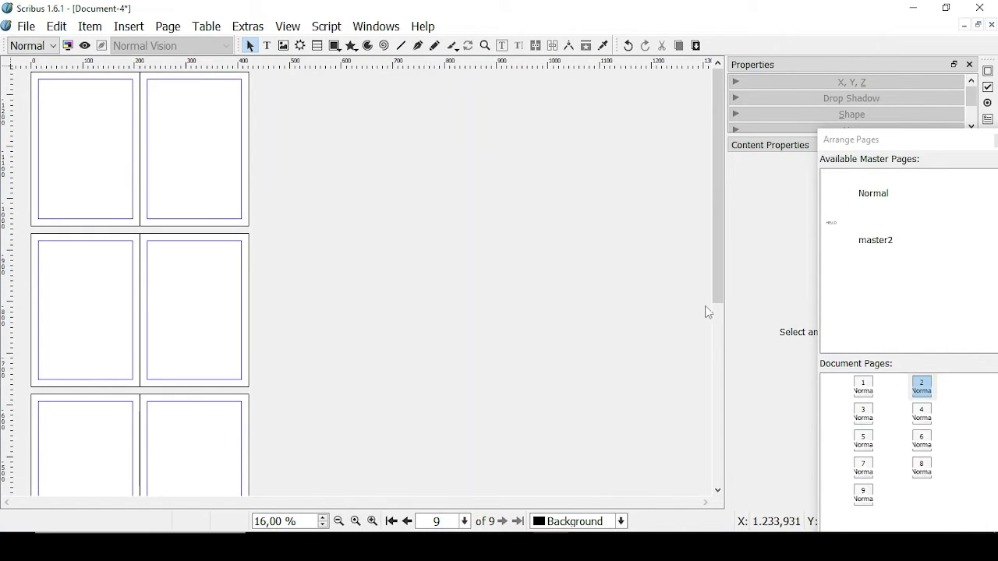
Step: Apply the master2 master page to all pages of the document and check the result
{"action": "left_click_drag", "start_coordinate": [881, 140], "coordinate": [615, 68]}
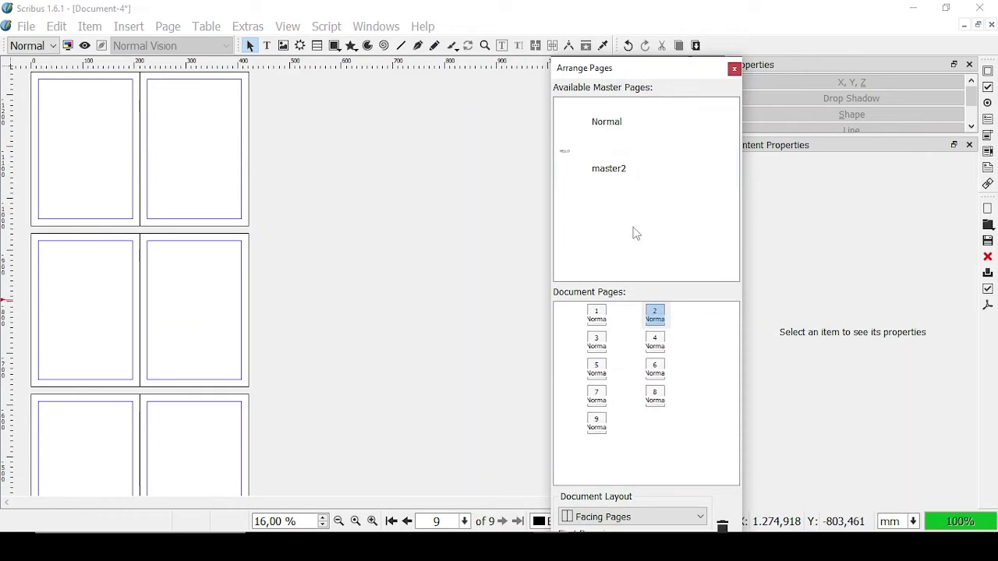
{"action": "left_click", "coordinate": [602, 326]}
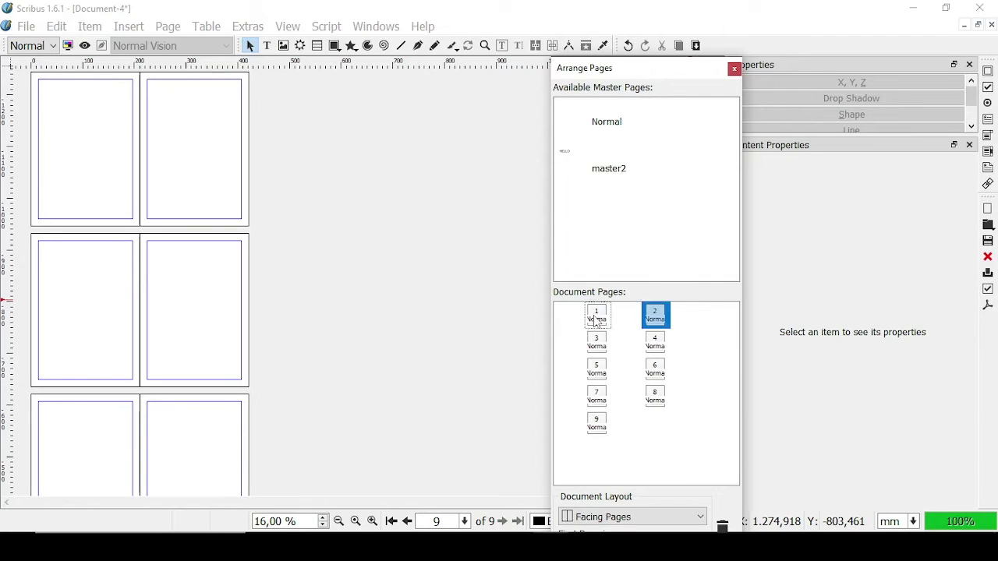
{"action": "right_click", "coordinate": [104, 147]}
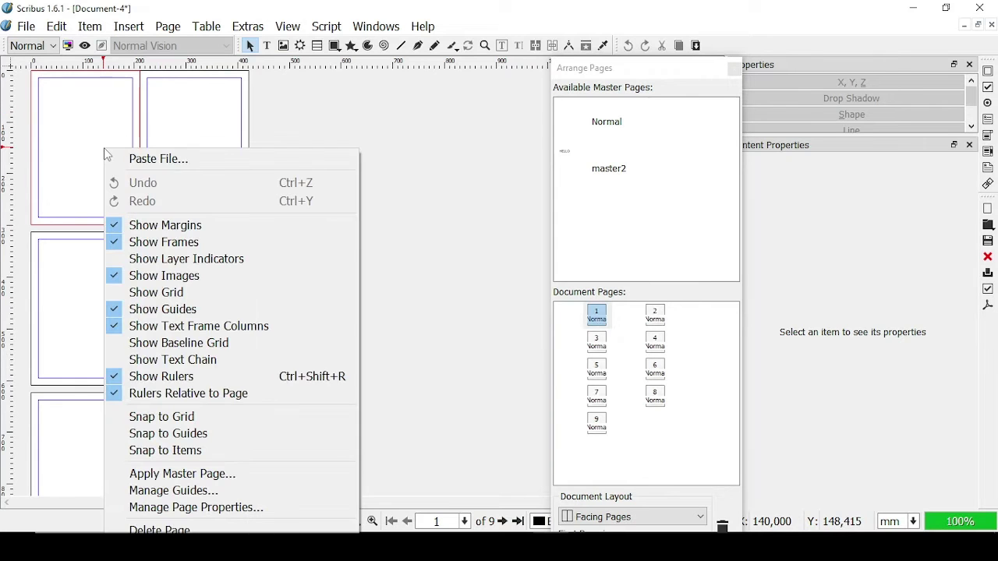
{"action": "left_click", "coordinate": [213, 478]}
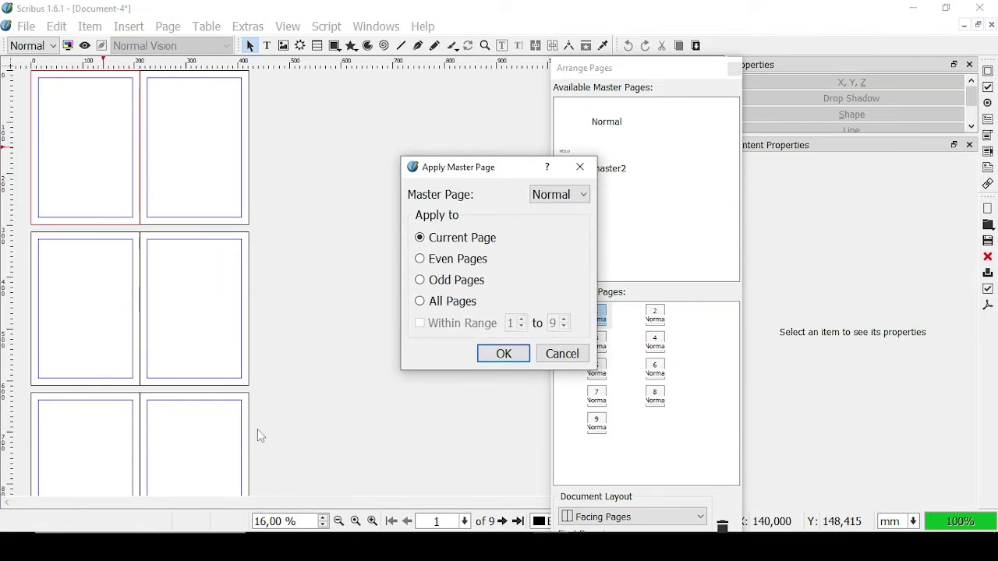
{"action": "left_click", "coordinate": [586, 197]}
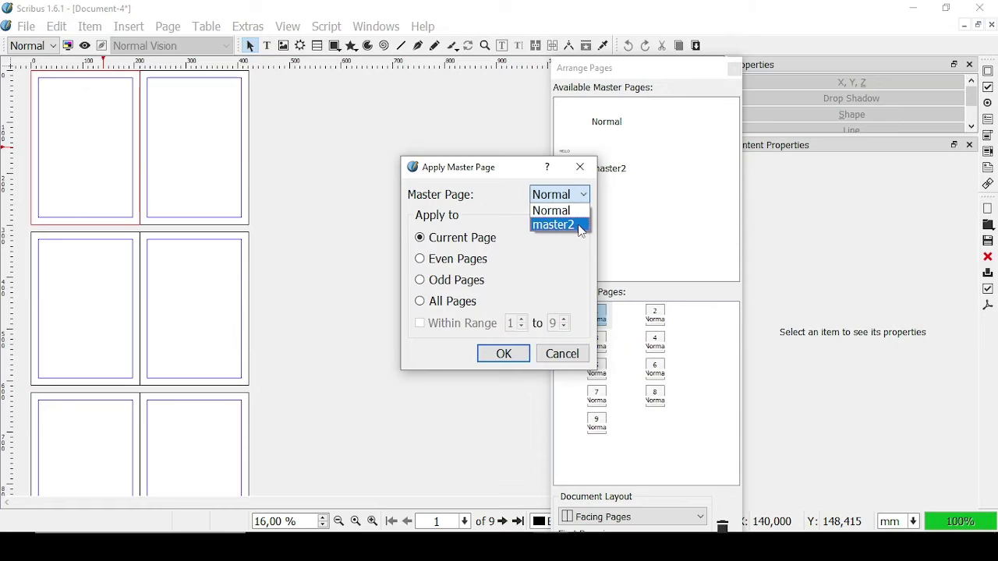
{"action": "left_click", "coordinate": [582, 227]}
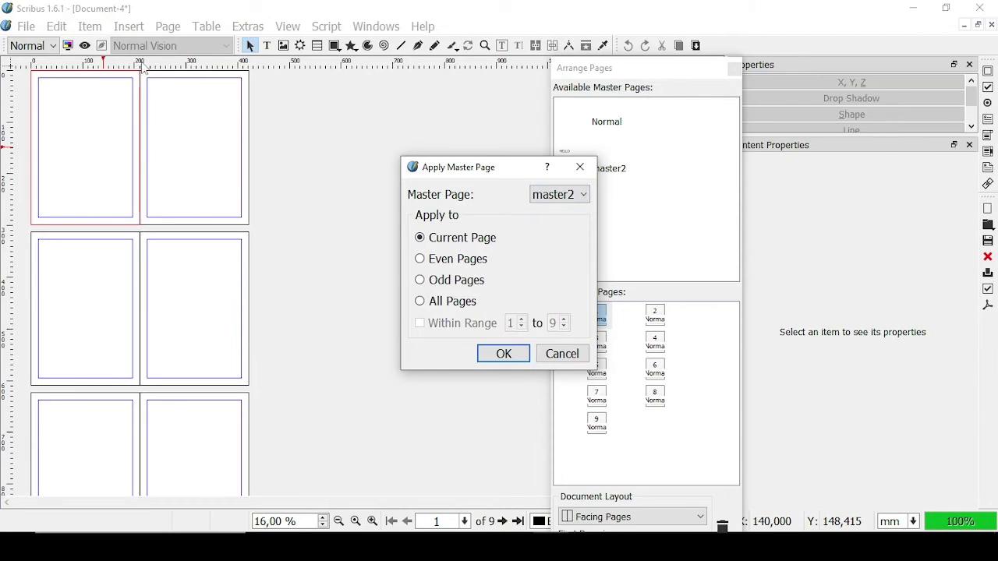
{"action": "left_click", "coordinate": [457, 306]}
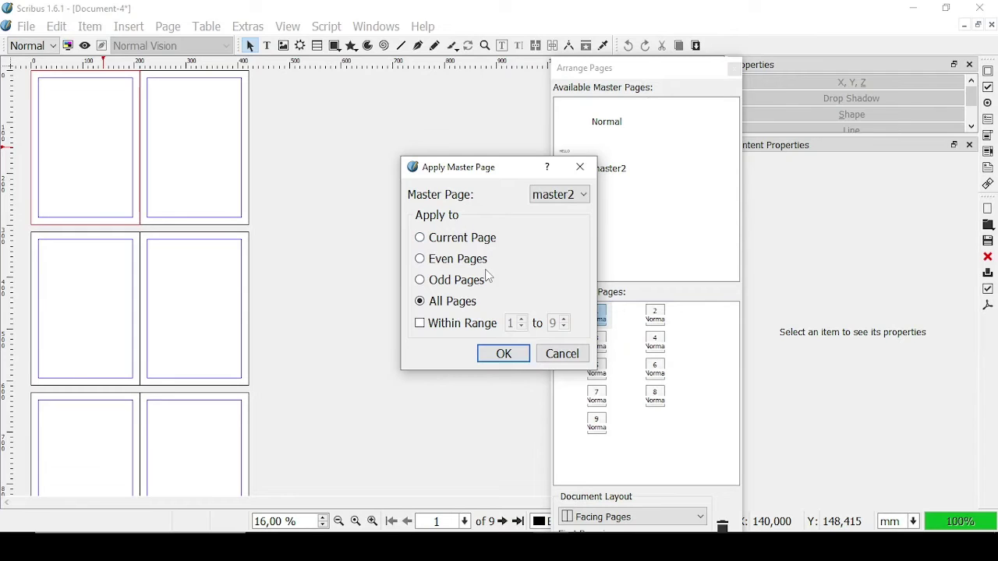
{"action": "left_click", "coordinate": [504, 354]}
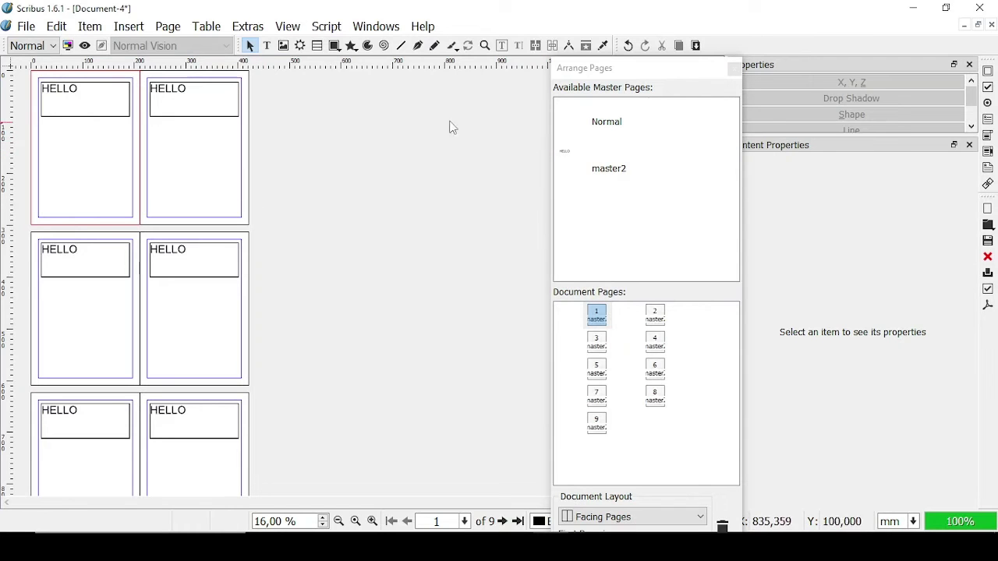
{"action": "scroll", "coordinate": [125, 136], "scroll_direction": "down", "scroll_amount": 5}
{"action": "scroll", "coordinate": [107, 325], "scroll_direction": "up", "scroll_amount": 5}
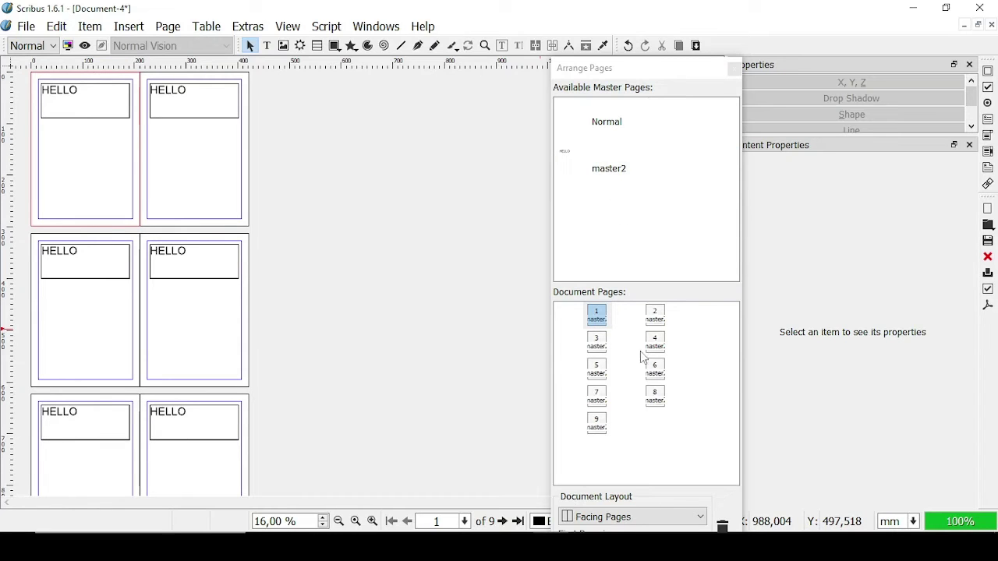
Step: Add a page based on master2 after page 9 in the page arrangement
{"action": "double_click", "coordinate": [676, 70]}
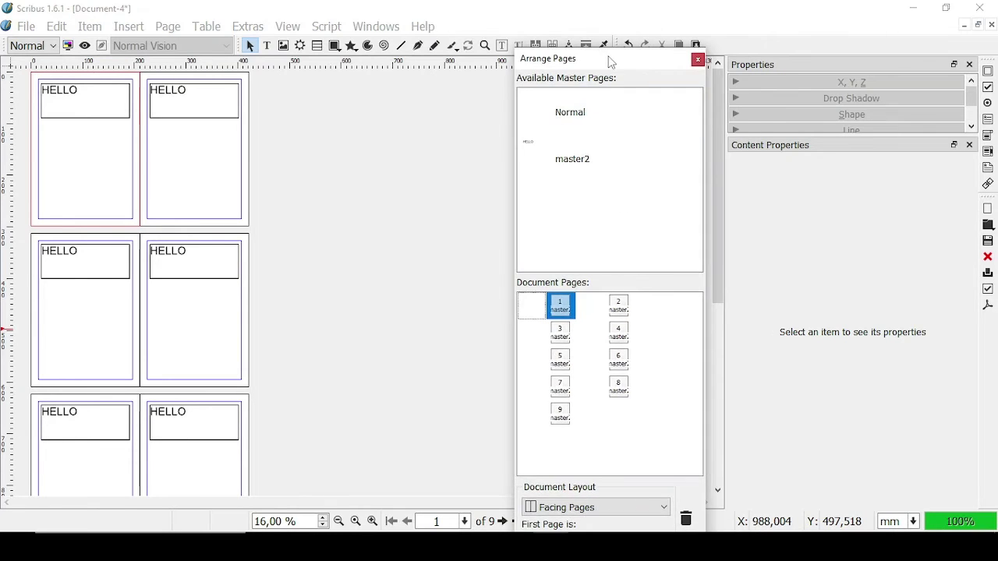
{"action": "left_click_drag", "start_coordinate": [612, 62], "coordinate": [601, 19]}
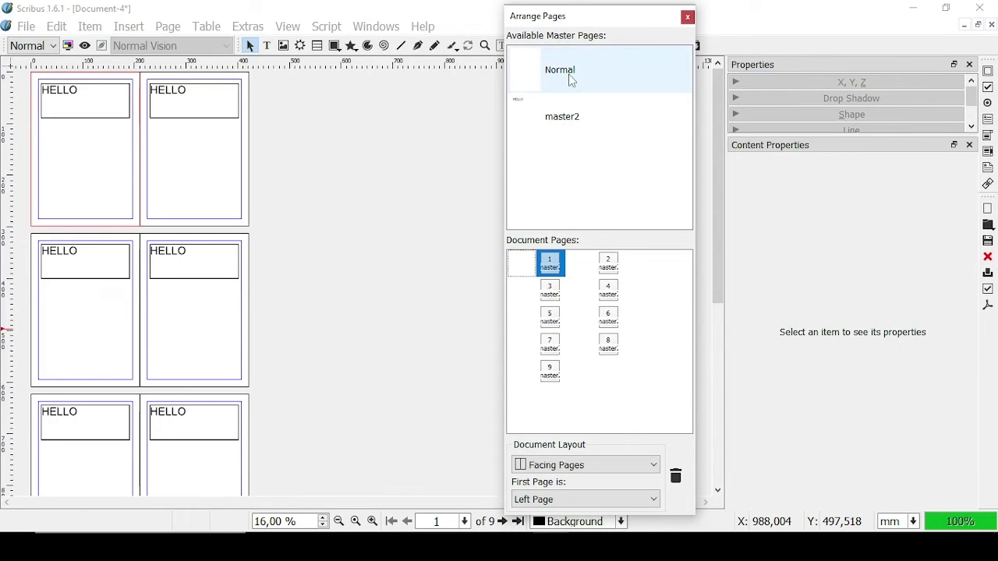
{"action": "left_click_drag", "start_coordinate": [564, 120], "coordinate": [583, 372]}
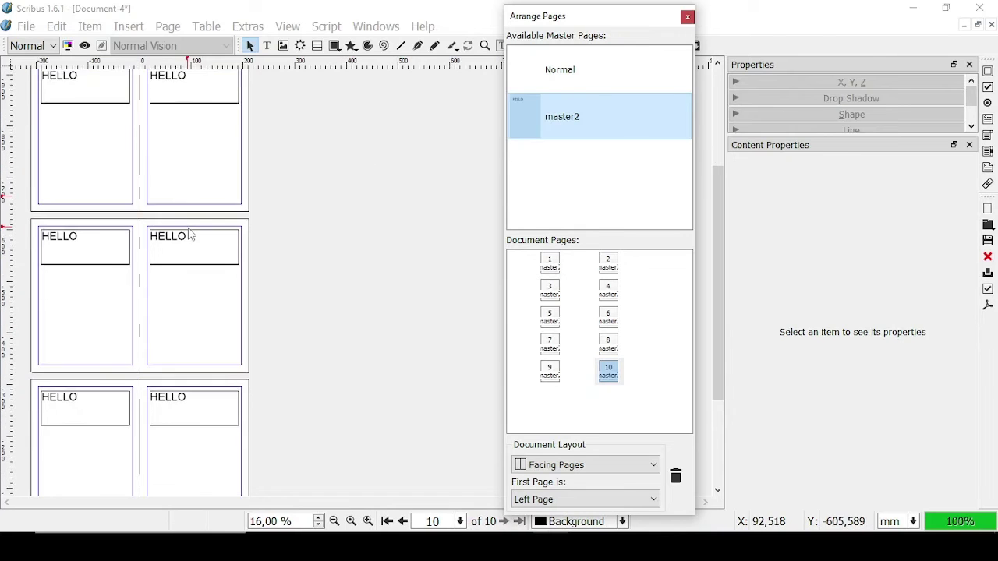
{"action": "scroll", "coordinate": [189, 242], "scroll_direction": "up", "scroll_amount": 5}
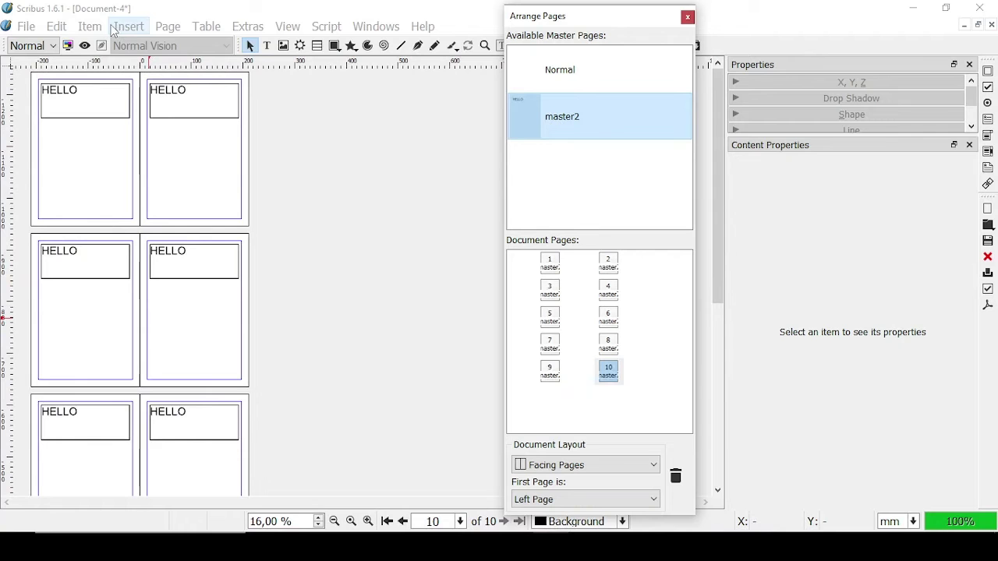
Step: Insert two pages at the end, using Normal for the left page and master2 for the right, and check them
{"action": "left_click", "coordinate": [167, 30]}
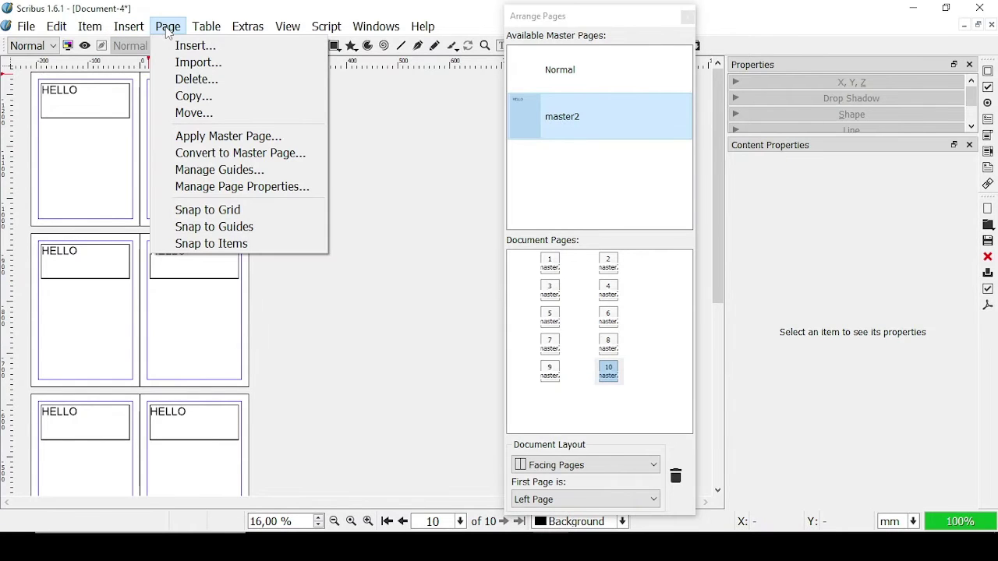
{"action": "left_click", "coordinate": [195, 45]}
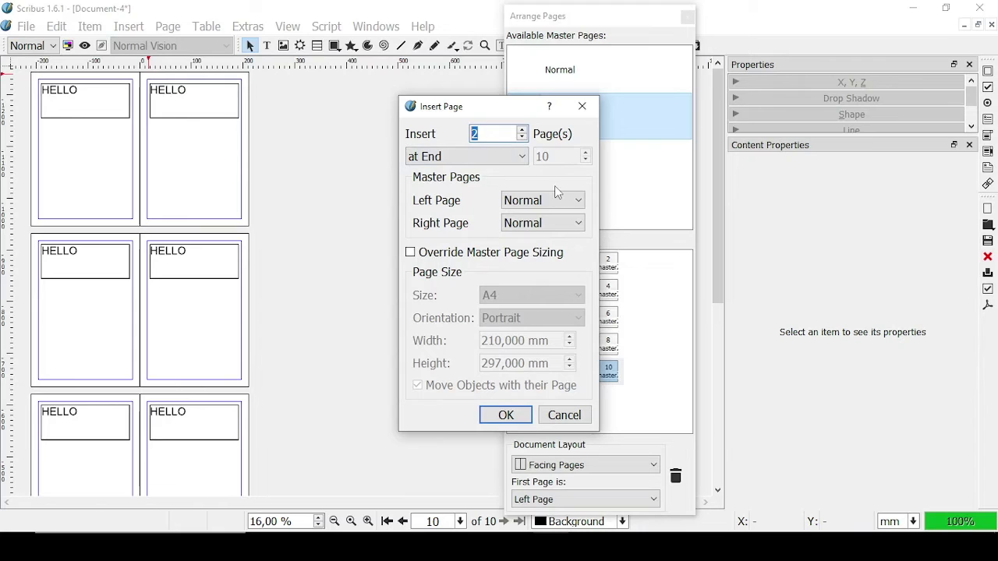
{"action": "left_click", "coordinate": [579, 201]}
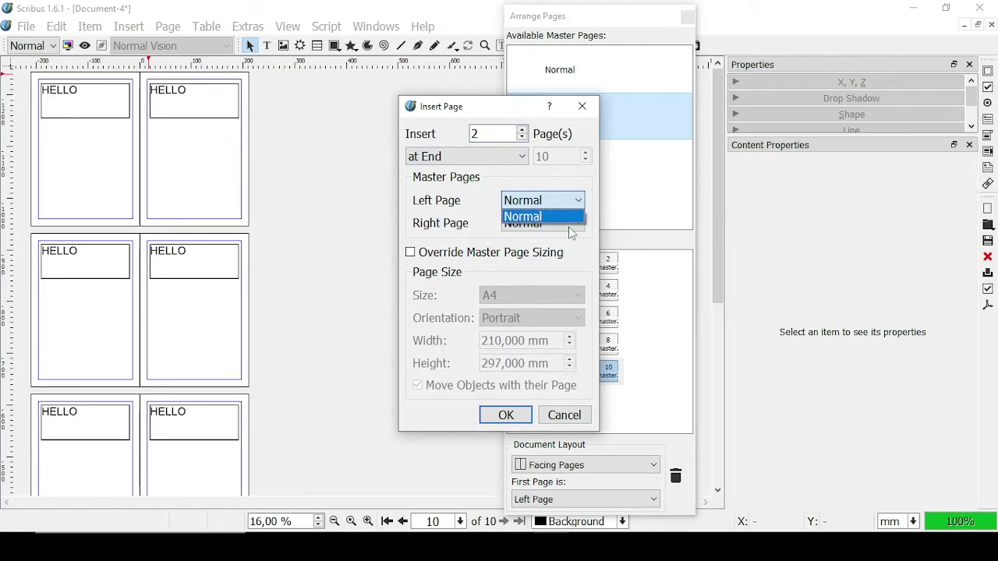
{"action": "left_click", "coordinate": [571, 226]}
{"action": "left_click", "coordinate": [571, 252]}
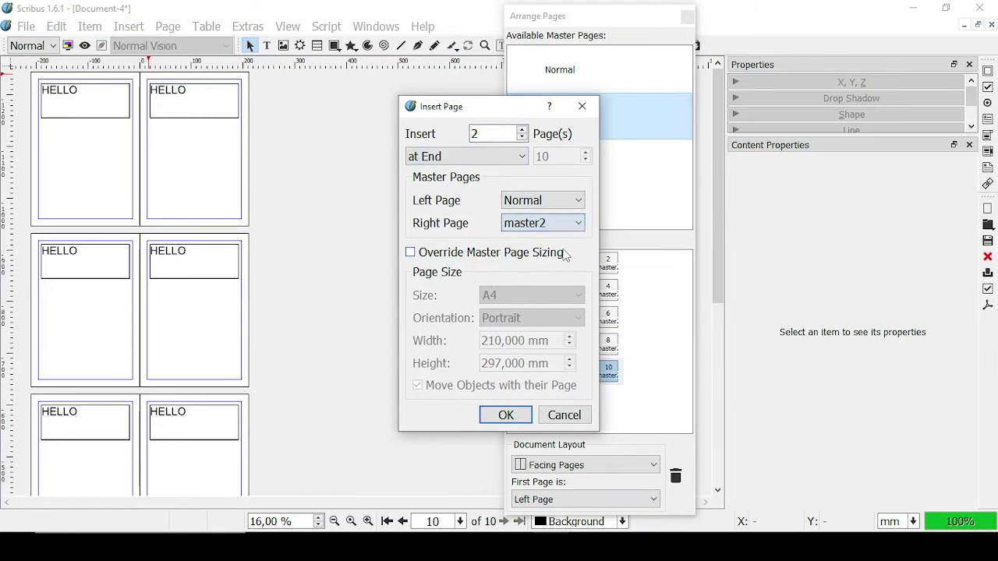
{"action": "left_click", "coordinate": [516, 421]}
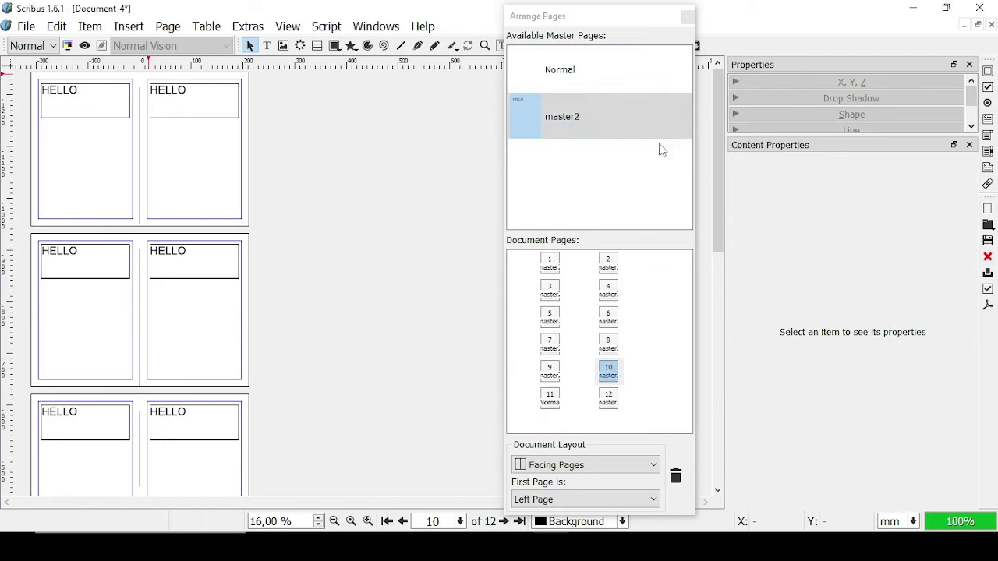
{"action": "left_click_drag", "start_coordinate": [605, 16], "coordinate": [898, 53]}
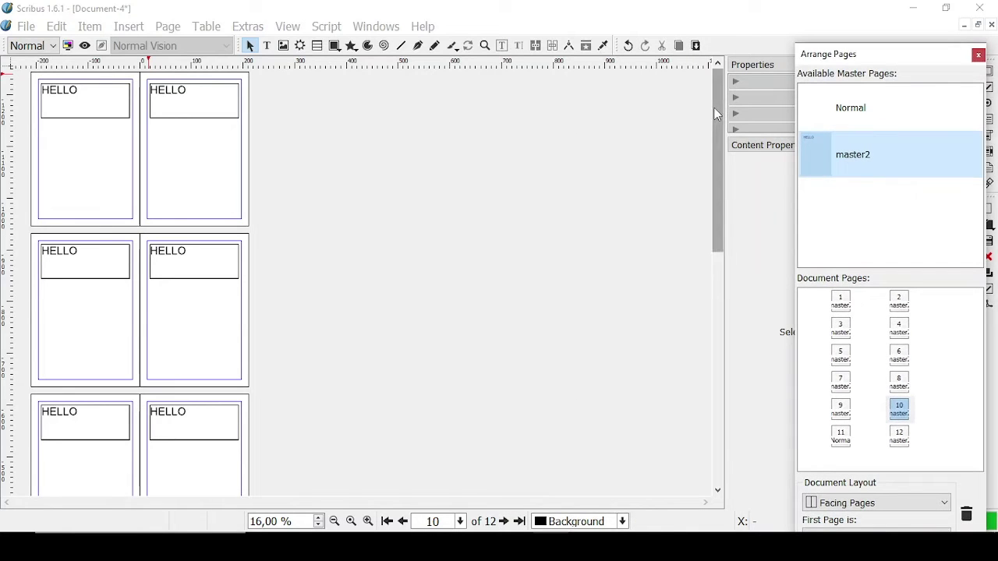
{"action": "scroll", "coordinate": [692, 216], "scroll_direction": "down", "scroll_amount": 5}
{"action": "scroll", "coordinate": [677, 340], "scroll_direction": "up", "scroll_amount": 5}
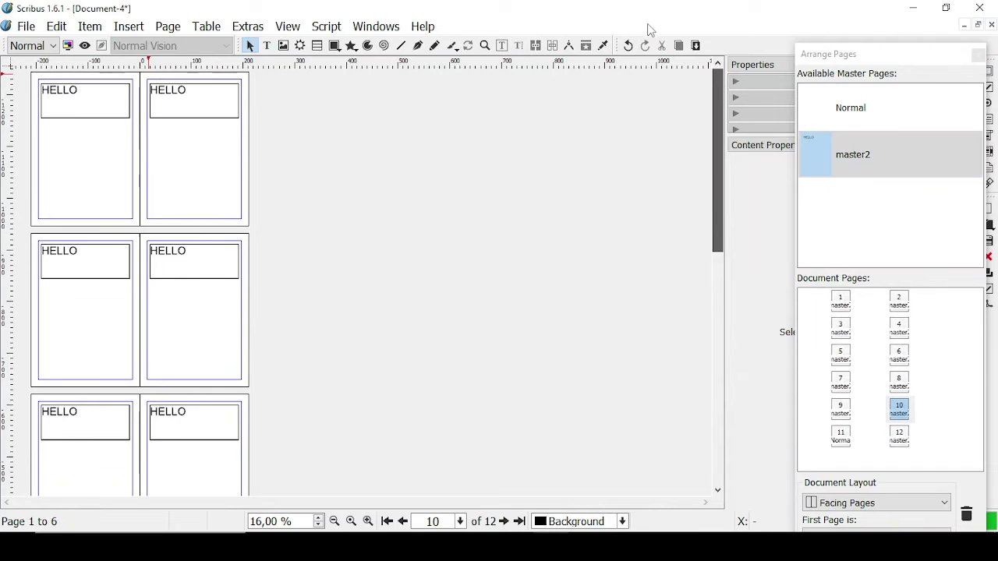
{"action": "scroll", "coordinate": [684, 125], "scroll_direction": "down", "scroll_amount": 5}
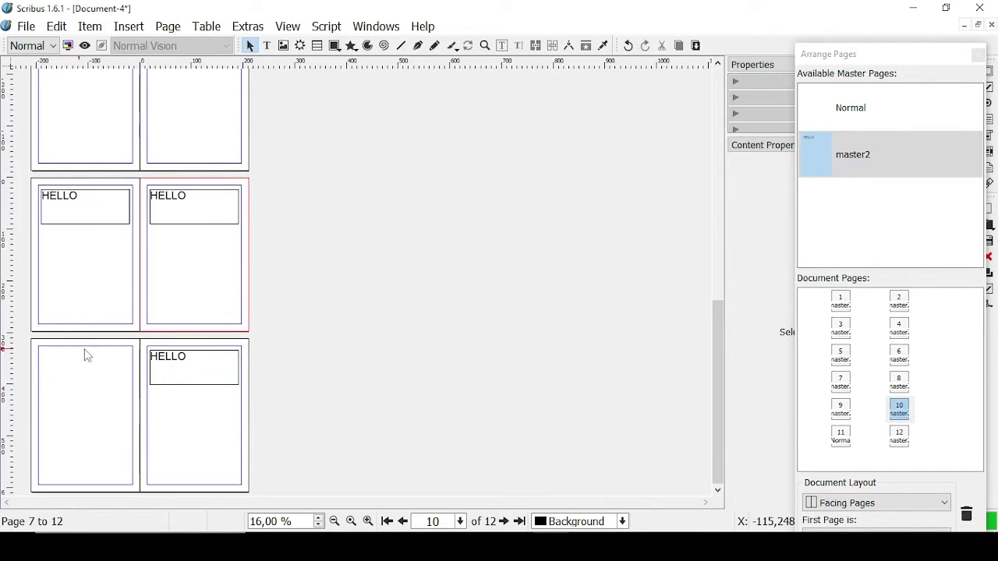
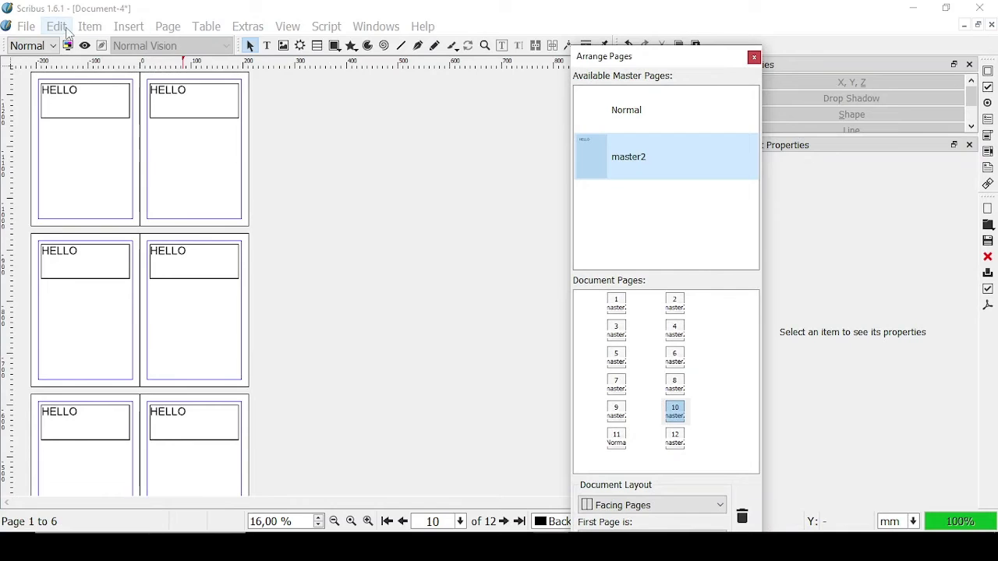
Step: Open master2 for editing and draw a text frame about 55 by 24 mm inside the page's lower-right margin corner
{"action": "left_click", "coordinate": [56, 27]}
{"action": "left_click", "coordinate": [117, 418]}
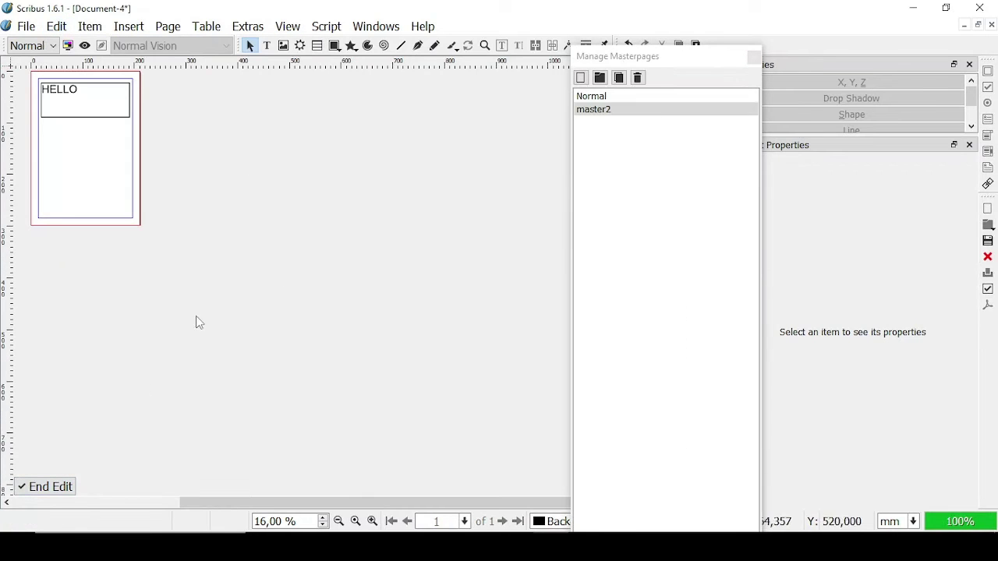
{"action": "left_click", "coordinate": [596, 110]}
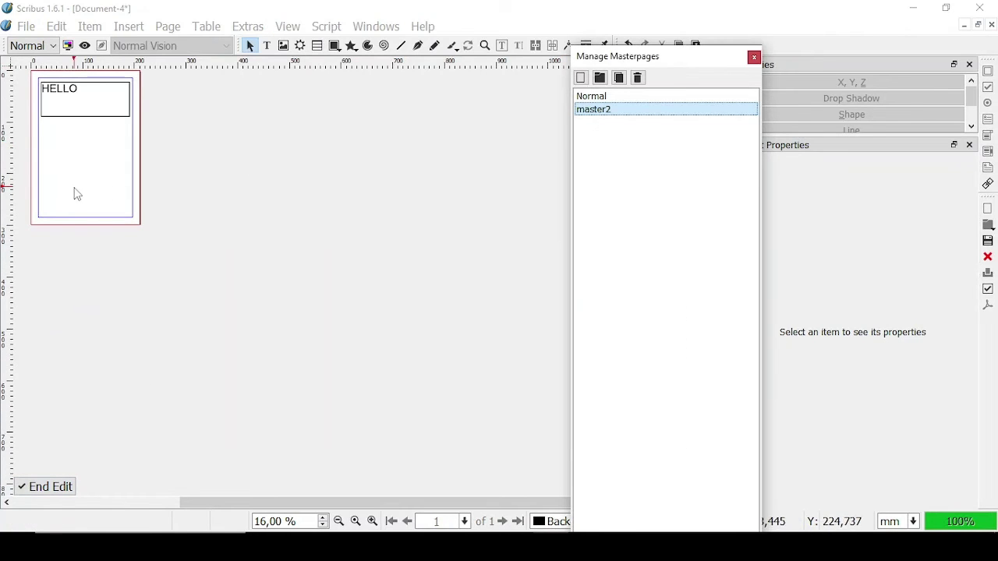
{"action": "key", "text": "ctrl+1"}
{"action": "scroll", "coordinate": [173, 263], "scroll_direction": "up", "scroll_amount": 2}
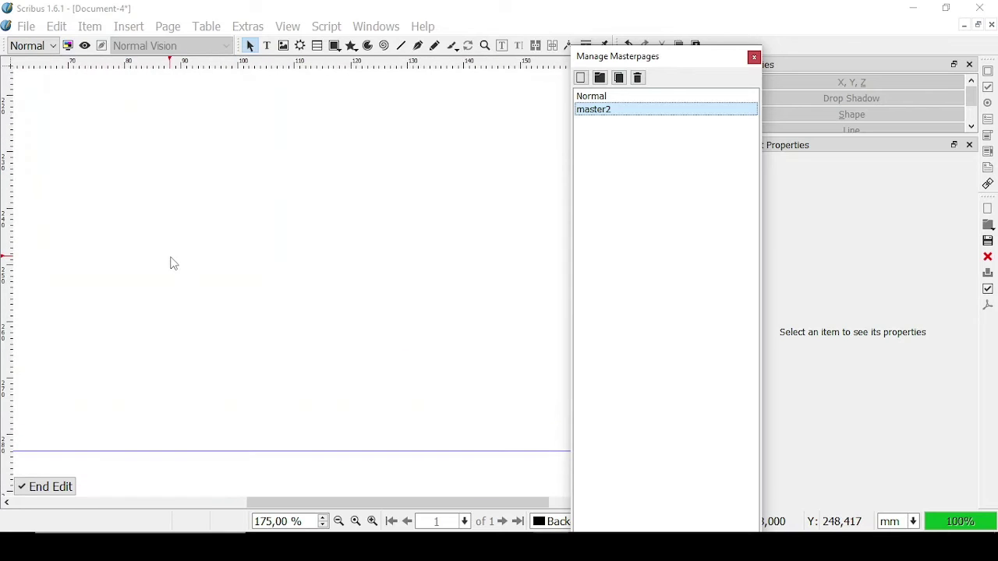
{"action": "scroll", "coordinate": [173, 263], "scroll_direction": "down", "scroll_amount": 3}
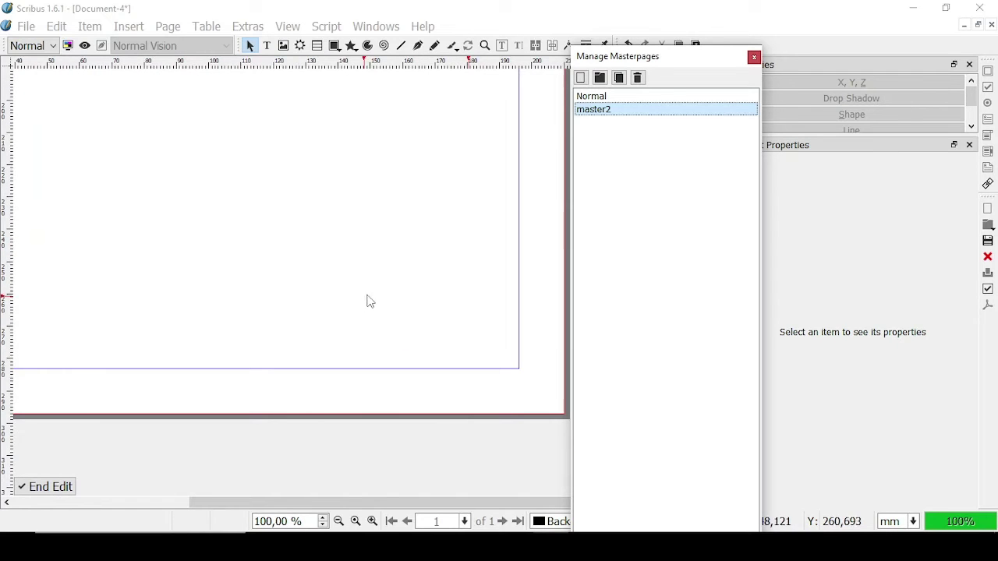
{"action": "left_click", "coordinate": [267, 47]}
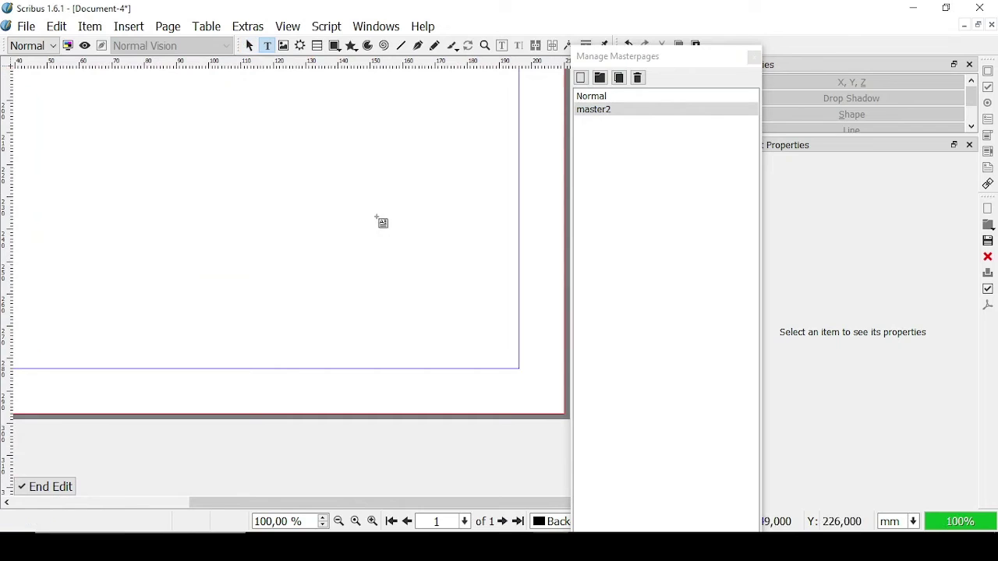
{"action": "left_click_drag", "start_coordinate": [329, 277], "coordinate": [504, 354]}
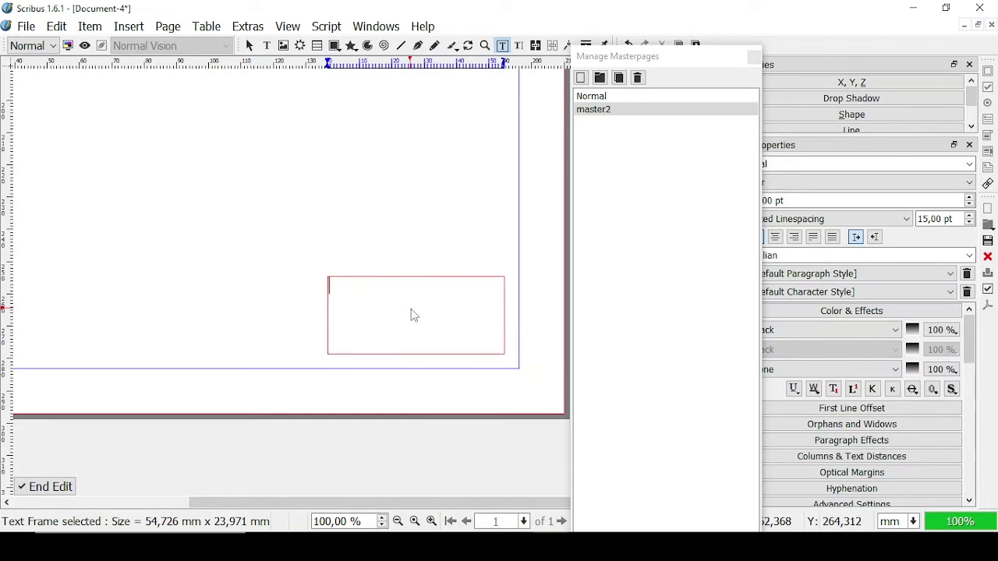
Step: Insert the automatic page number character into the text frame on master2 and enlarge its font size
{"action": "left_click", "coordinate": [129, 28]}
{"action": "mouse_move", "coordinate": [181, 342]}
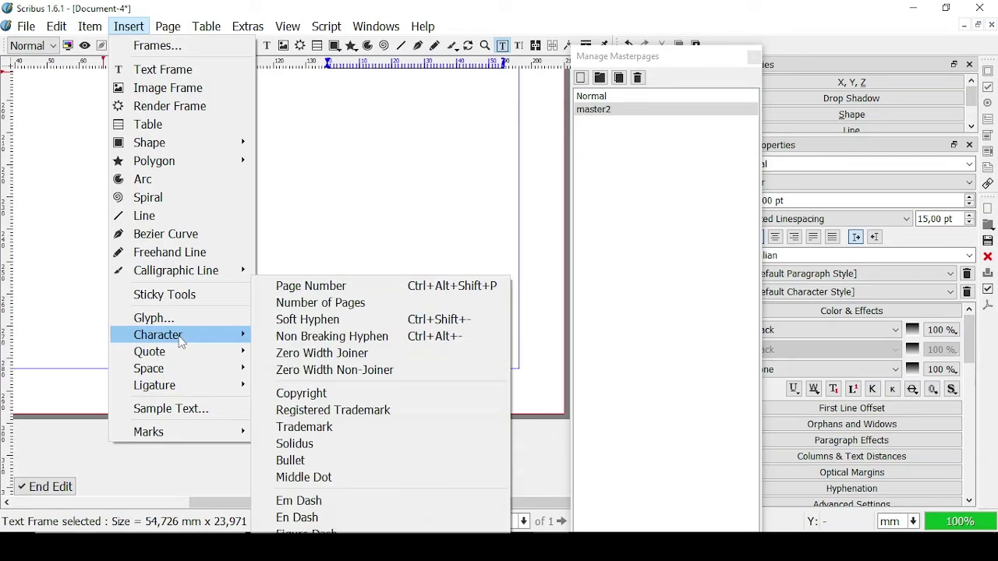
{"action": "left_click", "coordinate": [367, 291]}
{"action": "left_click", "coordinate": [972, 204]}
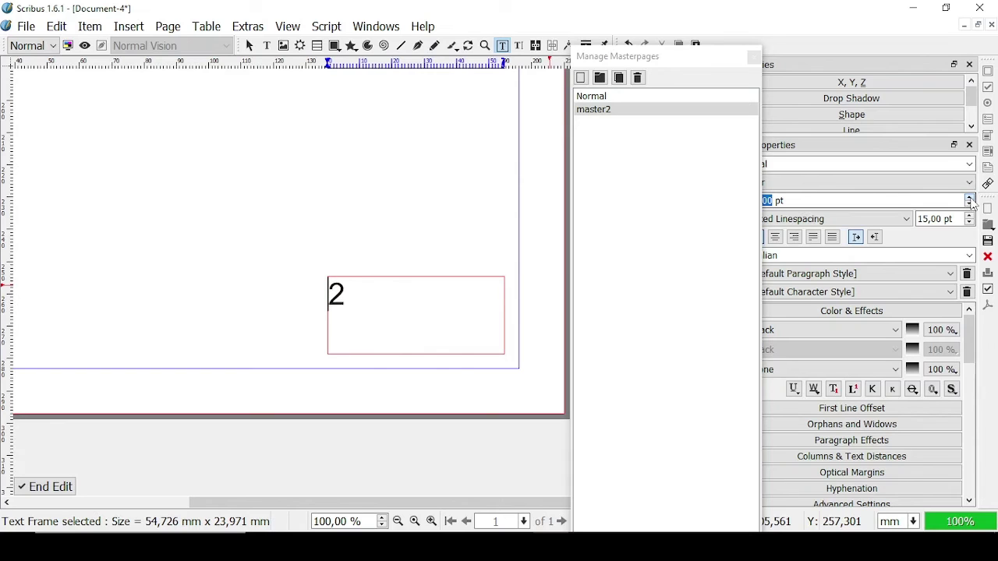
{"action": "left_click", "coordinate": [973, 202]}
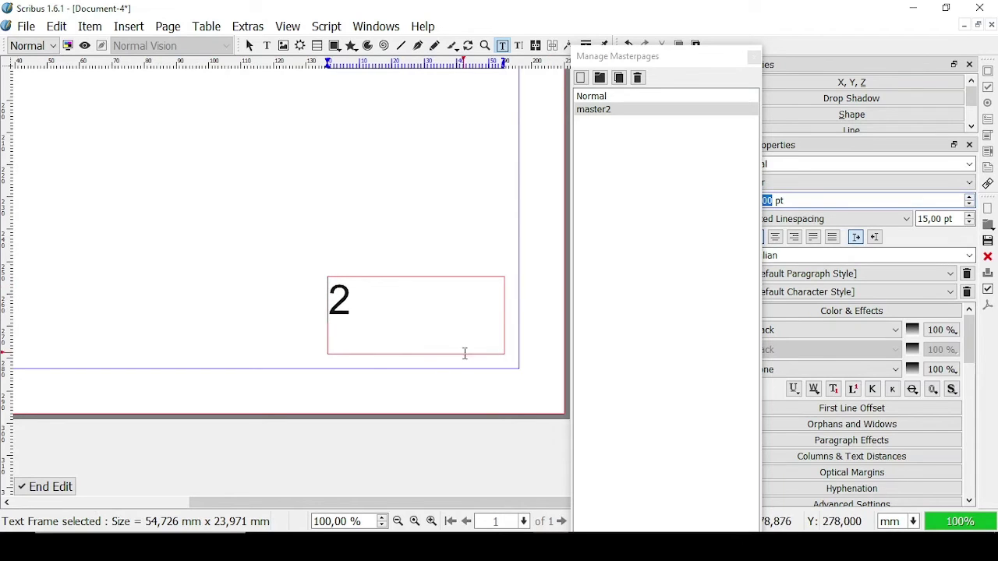
Step: Shrink the page number frame to about 13 by 14 mm and move it into the lower-right margin corner
{"action": "left_click", "coordinate": [422, 359]}
{"action": "left_click", "coordinate": [449, 349]}
{"action": "left_click_drag", "start_coordinate": [507, 354], "coordinate": [370, 324]}
{"action": "left_click_drag", "start_coordinate": [361, 286], "coordinate": [489, 323]}
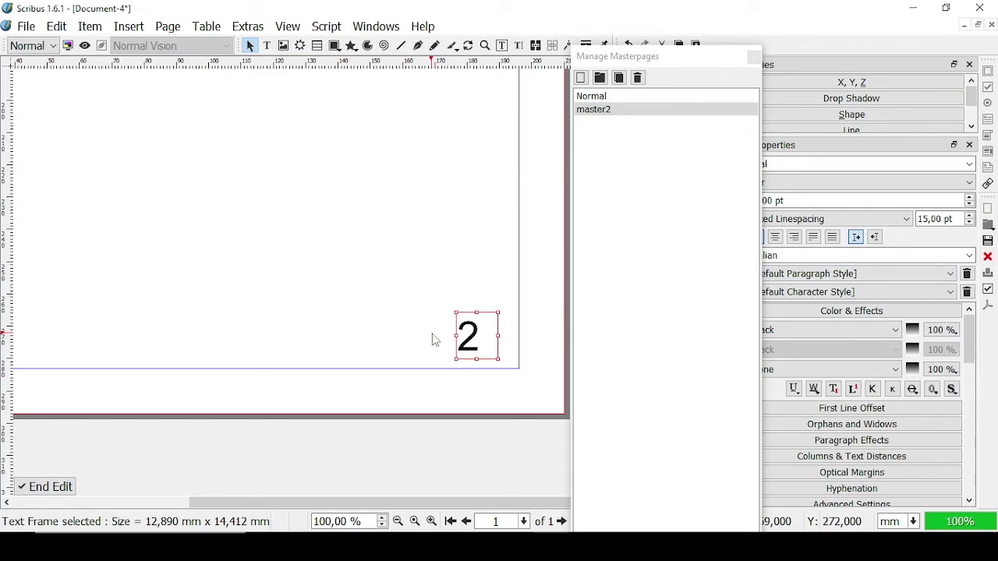
Step: Finish editing master2 and check the page number on page 1 at 100% zoom
{"action": "left_click", "coordinate": [54, 486]}
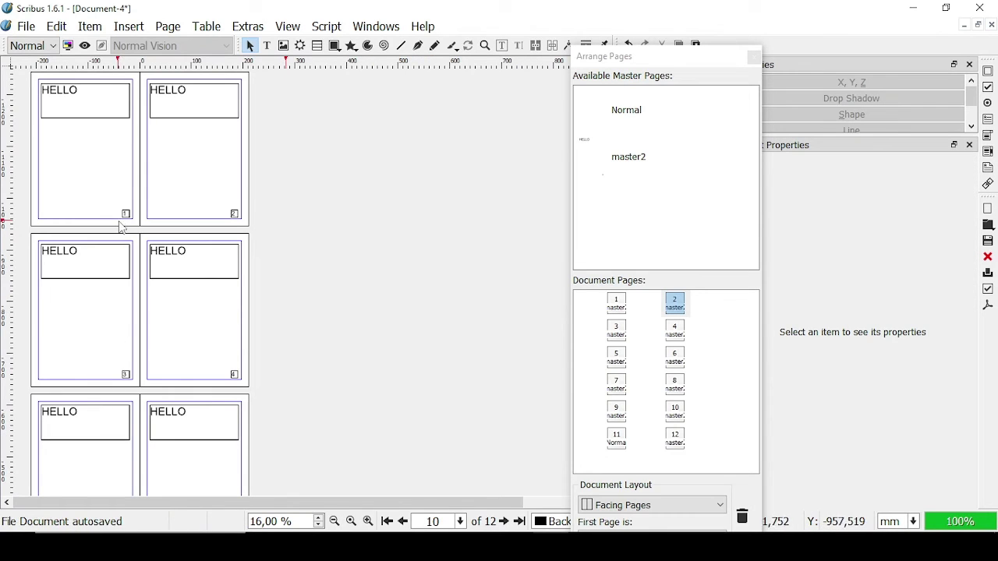
{"action": "left_click", "coordinate": [350, 521]}
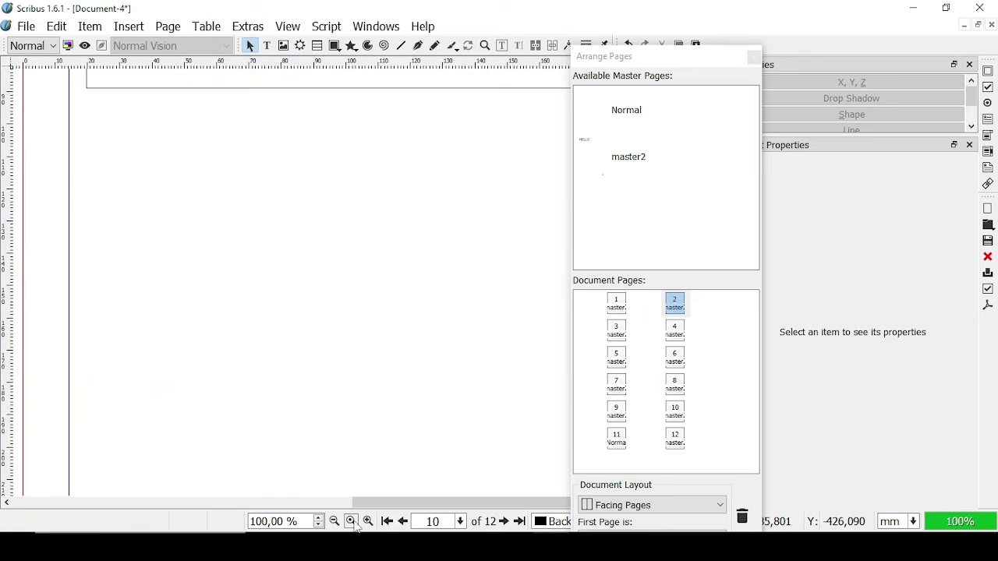
{"action": "left_click", "coordinate": [617, 304]}
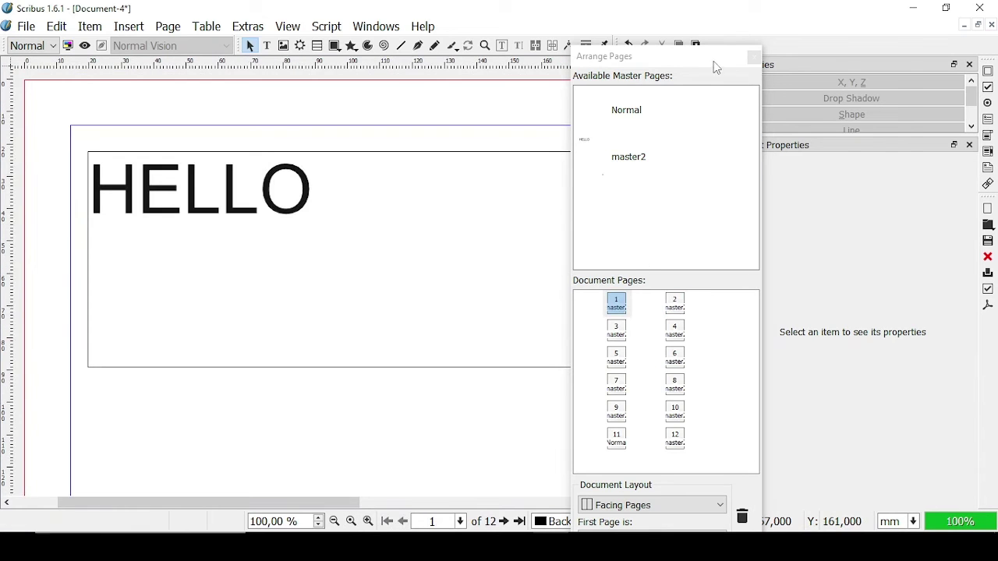
{"action": "left_click_drag", "start_coordinate": [714, 64], "coordinate": [872, 48]}
{"action": "scroll", "coordinate": [622, 312], "scroll_direction": "down", "scroll_amount": 5}
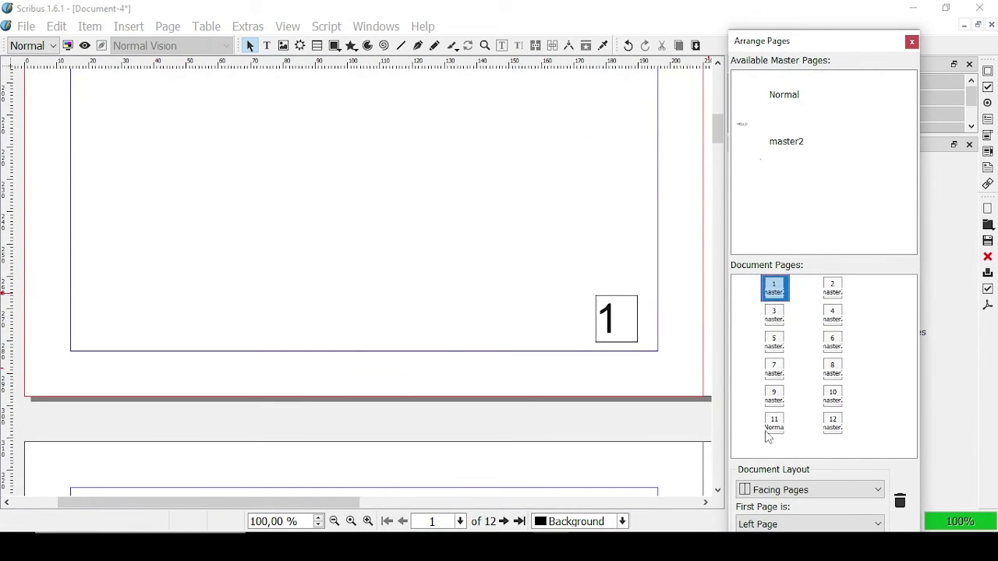
Step: Change the document layout to Single Page and check the master page content and numbering throughout the document
{"action": "left_click", "coordinate": [809, 490]}
{"action": "left_click", "coordinate": [811, 504]}
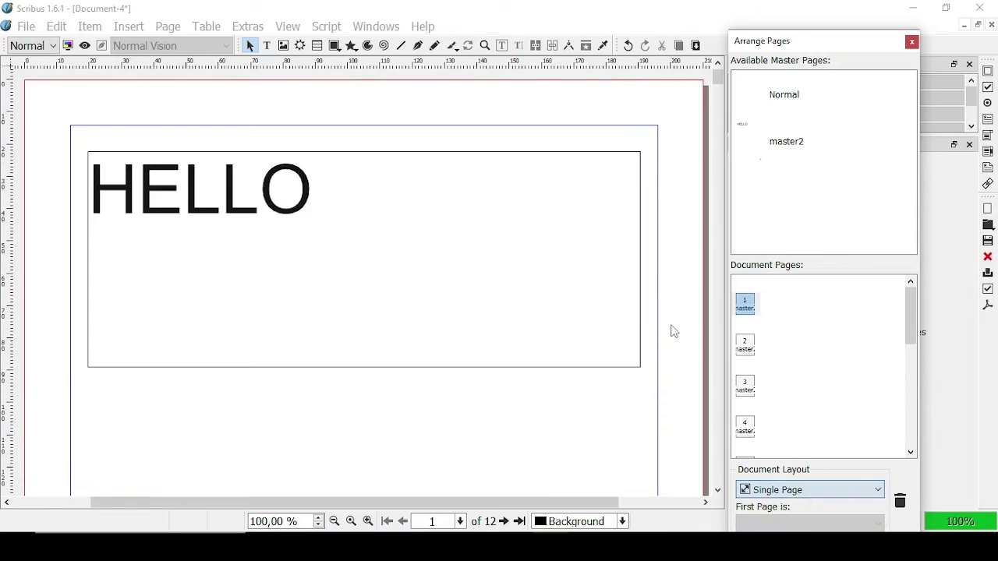
{"action": "scroll", "coordinate": [617, 207], "scroll_direction": "down", "scroll_amount": 10}
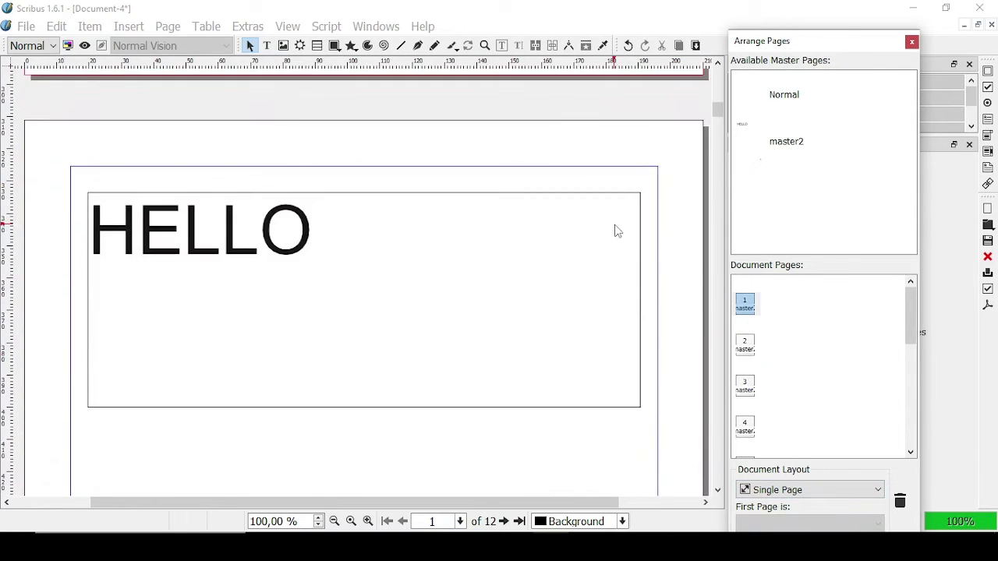
{"action": "scroll", "coordinate": [593, 258], "scroll_direction": "down", "scroll_amount": 15}
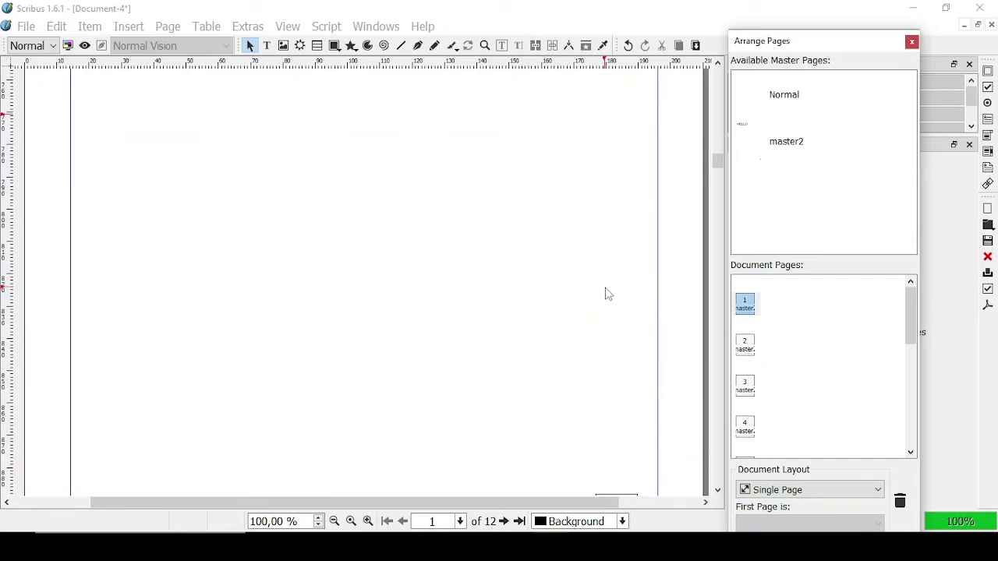
{"action": "scroll", "coordinate": [609, 294], "scroll_direction": "down", "scroll_amount": 12}
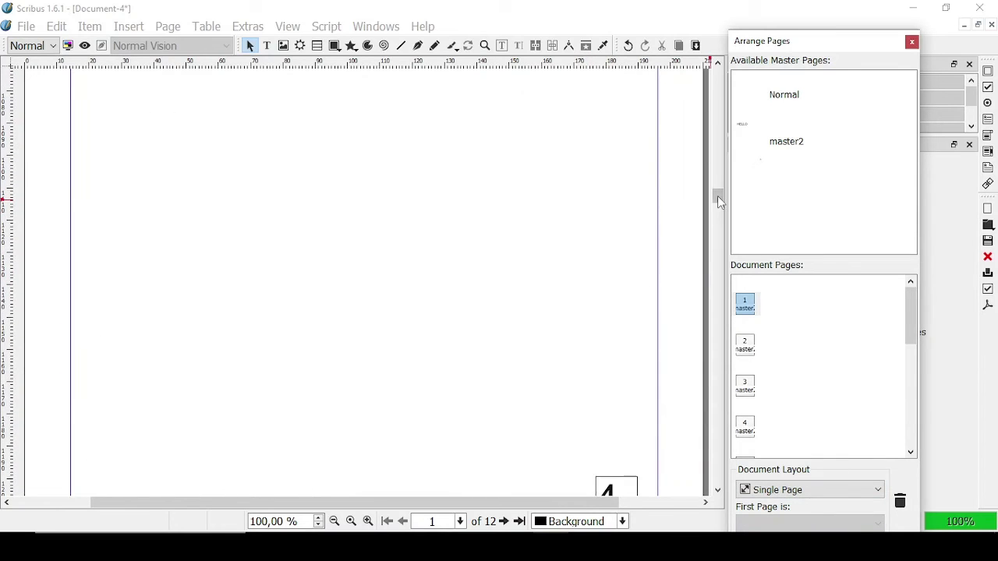
{"action": "left_click_drag", "start_coordinate": [719, 200], "coordinate": [691, 445]}
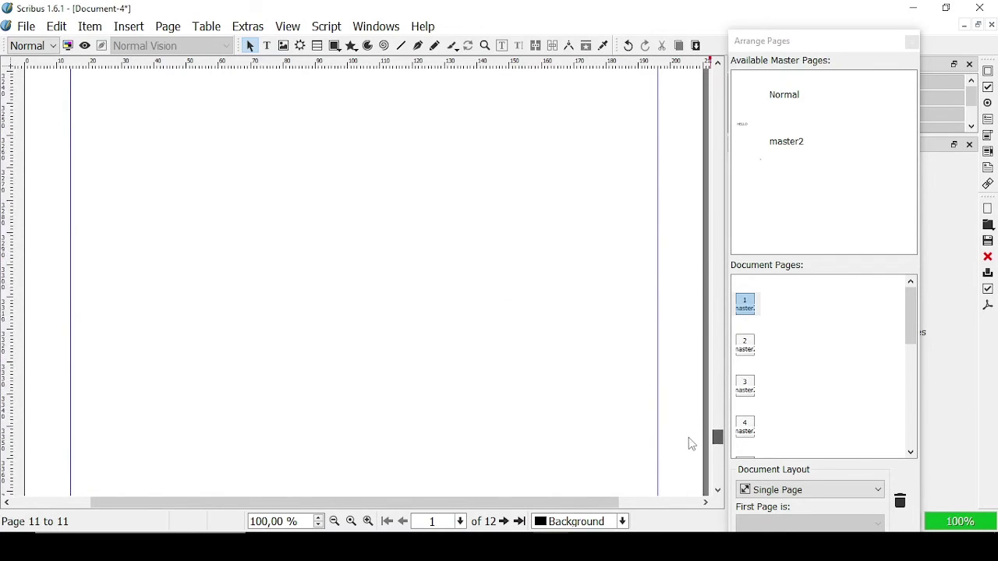
{"action": "scroll", "coordinate": [512, 250], "scroll_direction": "up", "scroll_amount": 3}
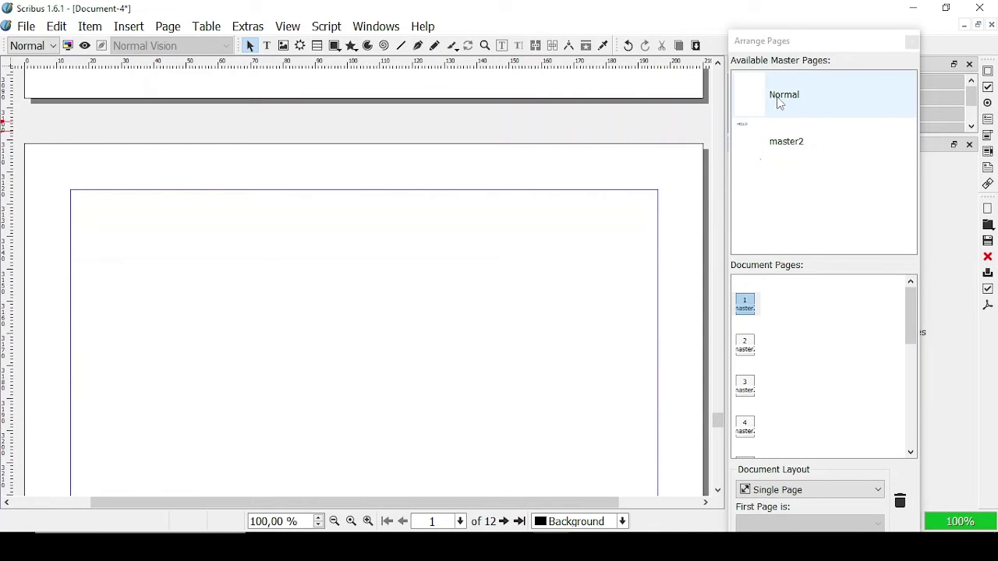
{"action": "double_click", "coordinate": [816, 137]}
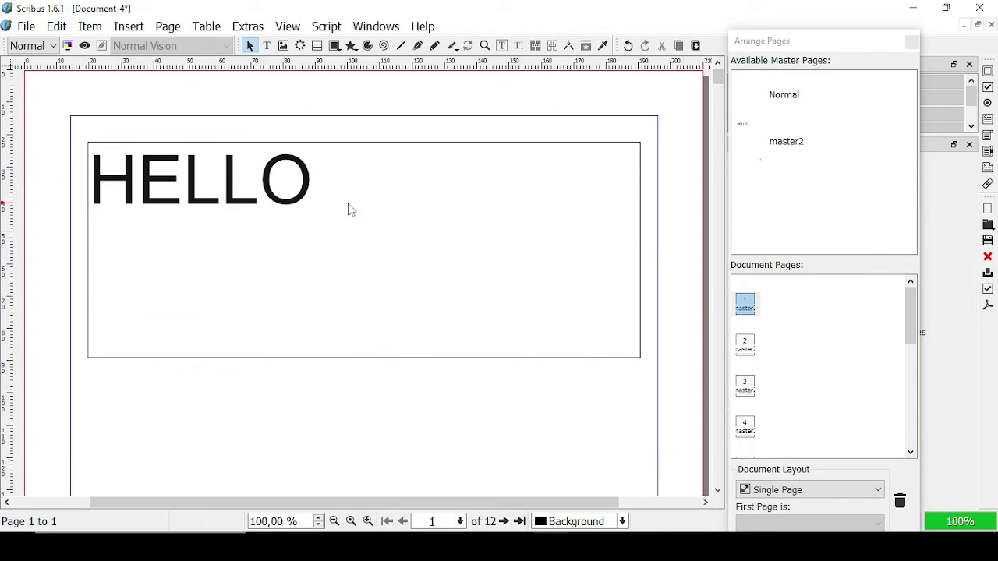
{"action": "scroll", "coordinate": [351, 215], "scroll_direction": "up", "scroll_amount": 1}
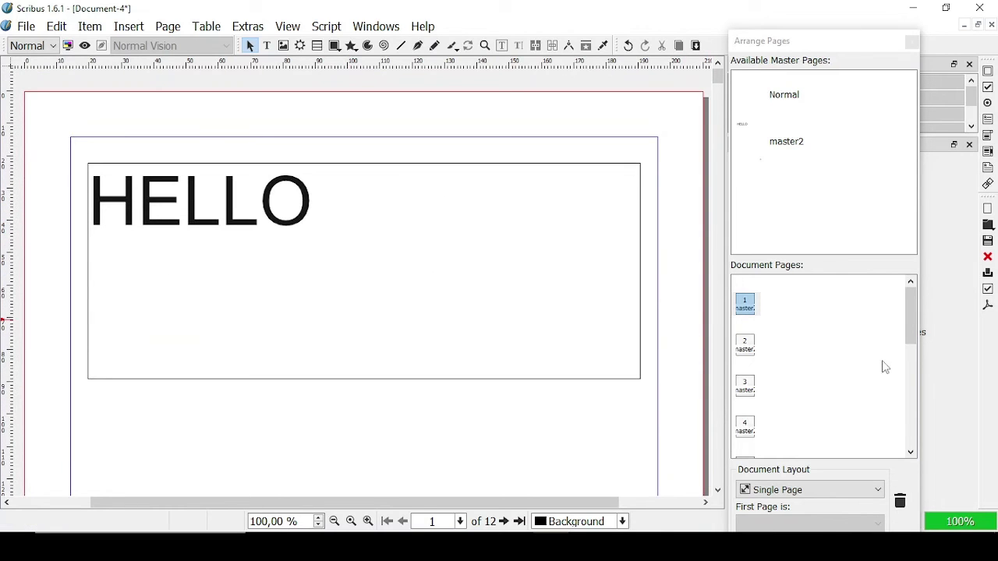
Step: Go to page 6, delete page 11 from the page arrangement, and check the remaining pages
{"action": "scroll", "coordinate": [802, 380], "scroll_direction": "down", "scroll_amount": 1}
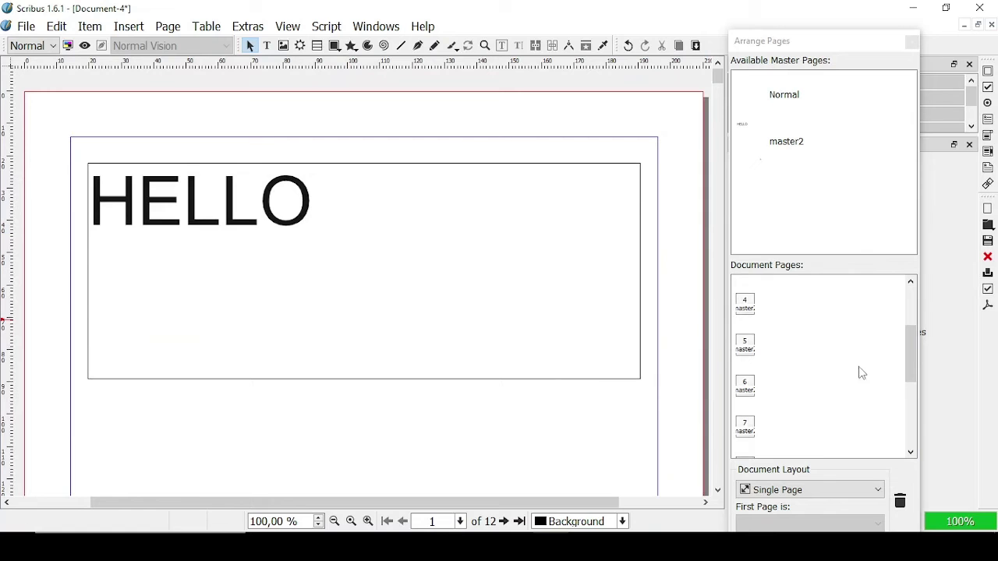
{"action": "left_click", "coordinate": [747, 388]}
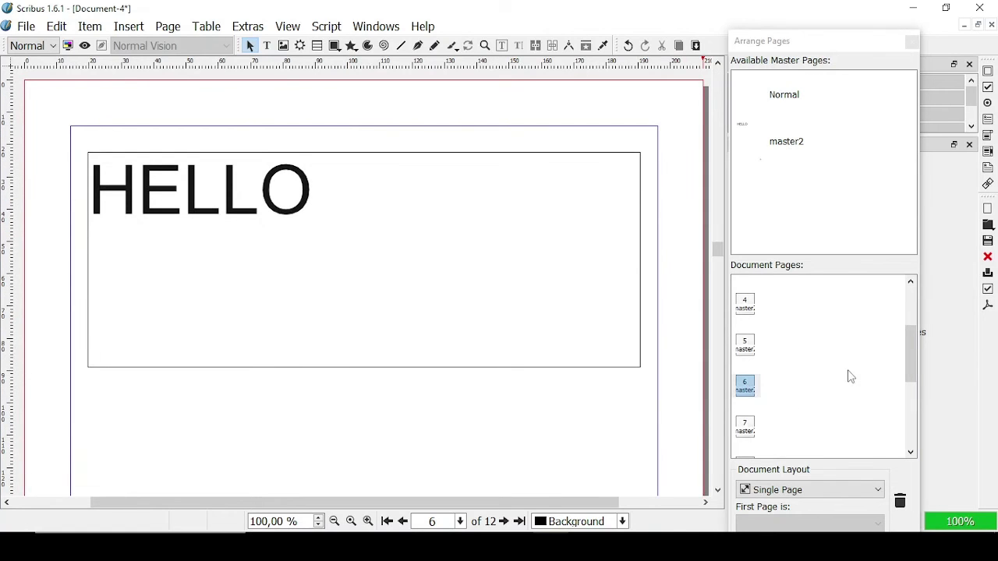
{"action": "left_click_drag", "start_coordinate": [915, 351], "coordinate": [916, 417]}
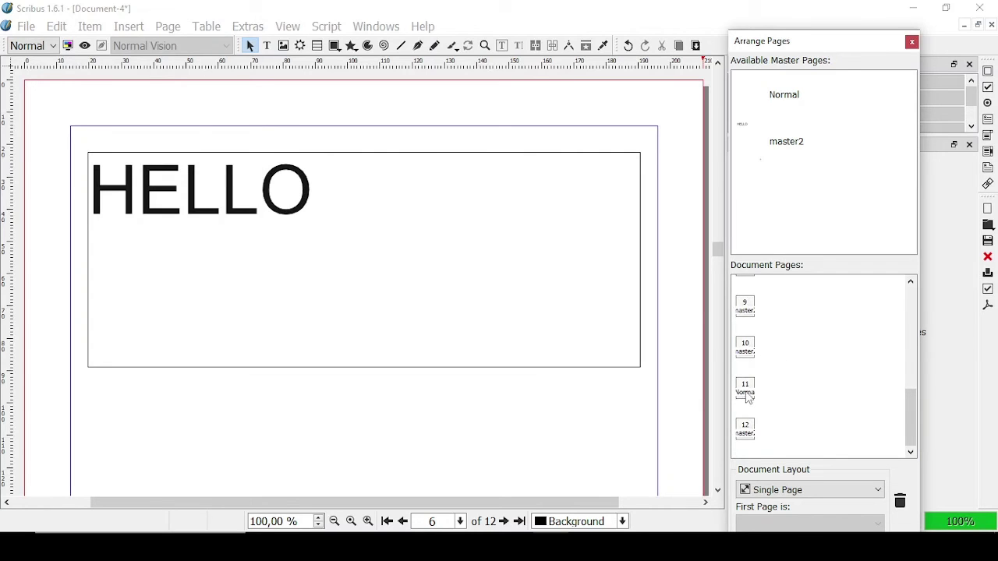
{"action": "left_click_drag", "start_coordinate": [747, 394], "coordinate": [899, 499]}
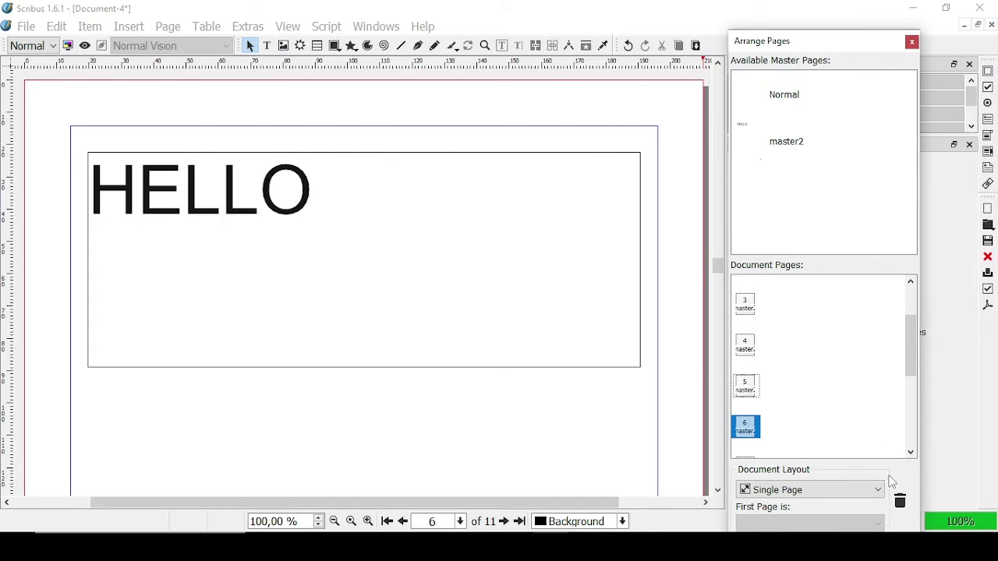
{"action": "scroll", "coordinate": [787, 377], "scroll_direction": "down", "scroll_amount": 3}
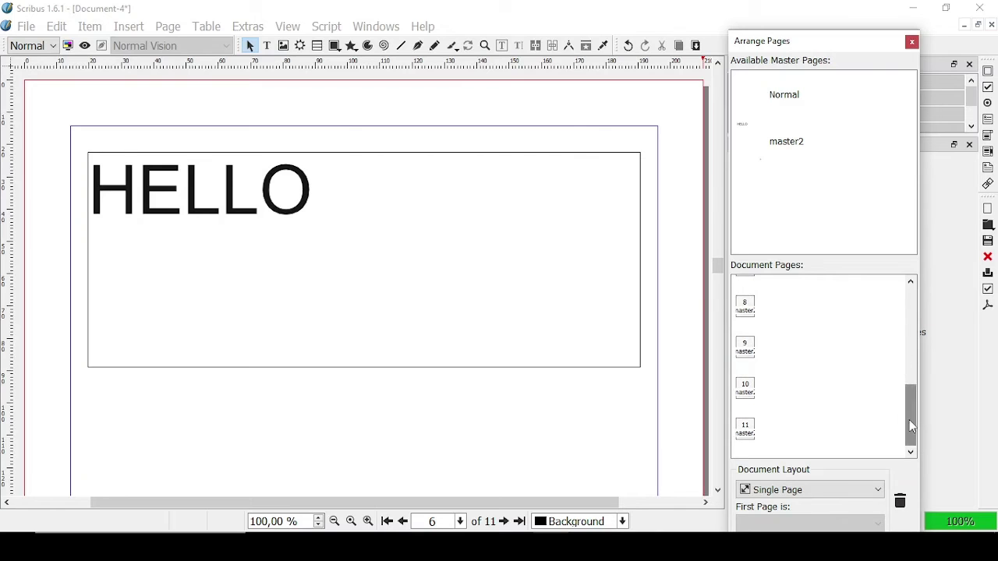
{"action": "left_click_drag", "start_coordinate": [911, 427], "coordinate": [911, 328]}
{"action": "left_click", "coordinate": [390, 241]}
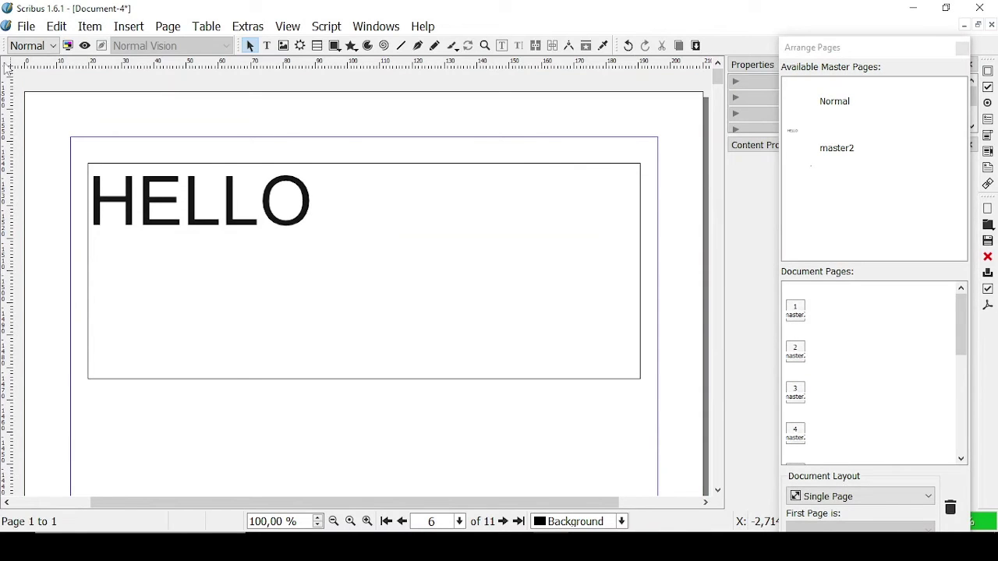
Step: Create a new document from the TextBased template in the Newsletters category
{"action": "left_click", "coordinate": [28, 30]}
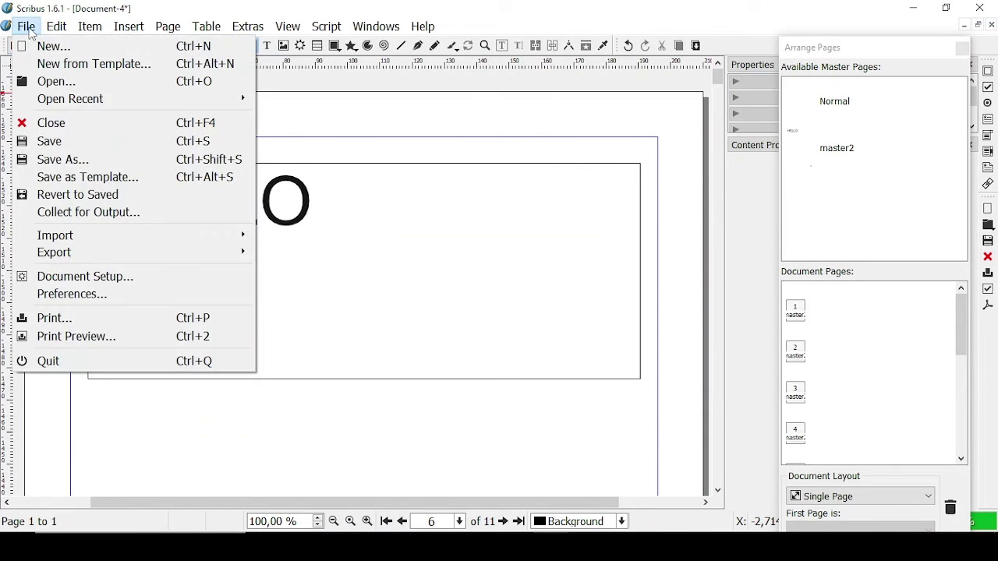
{"action": "left_click", "coordinate": [48, 67]}
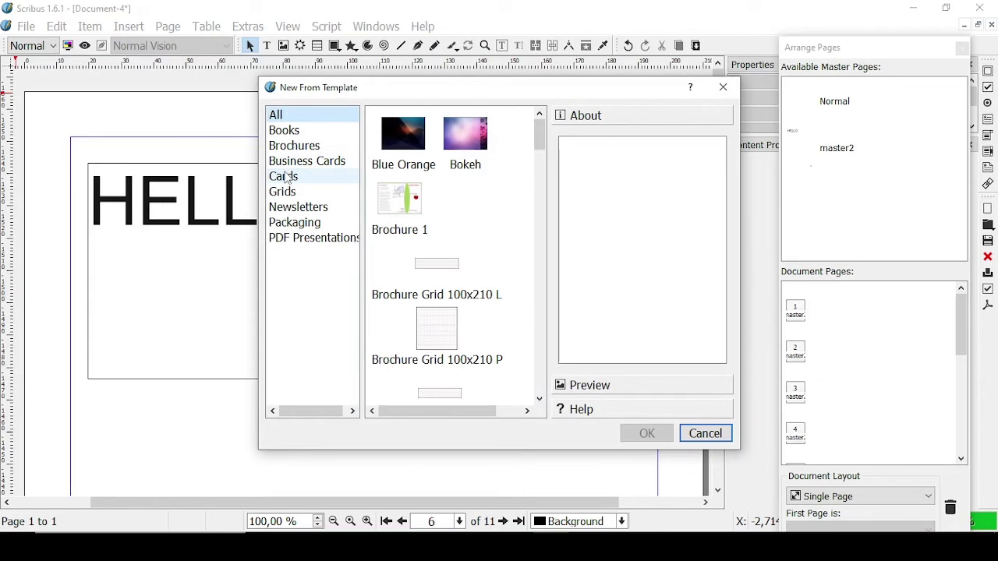
{"action": "left_click", "coordinate": [286, 177]}
{"action": "left_click", "coordinate": [283, 192]}
{"action": "left_click", "coordinate": [295, 223]}
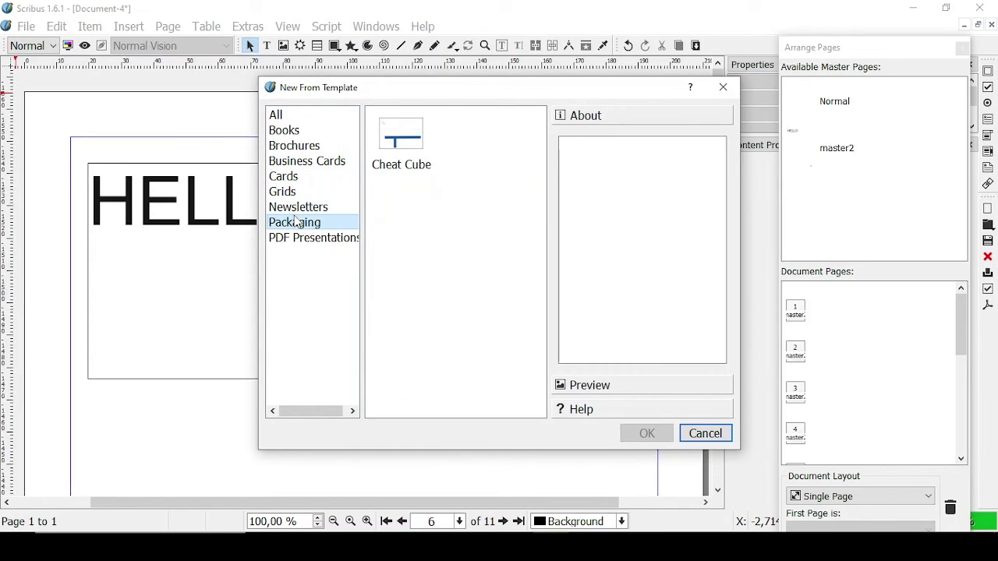
{"action": "left_click", "coordinate": [298, 208]}
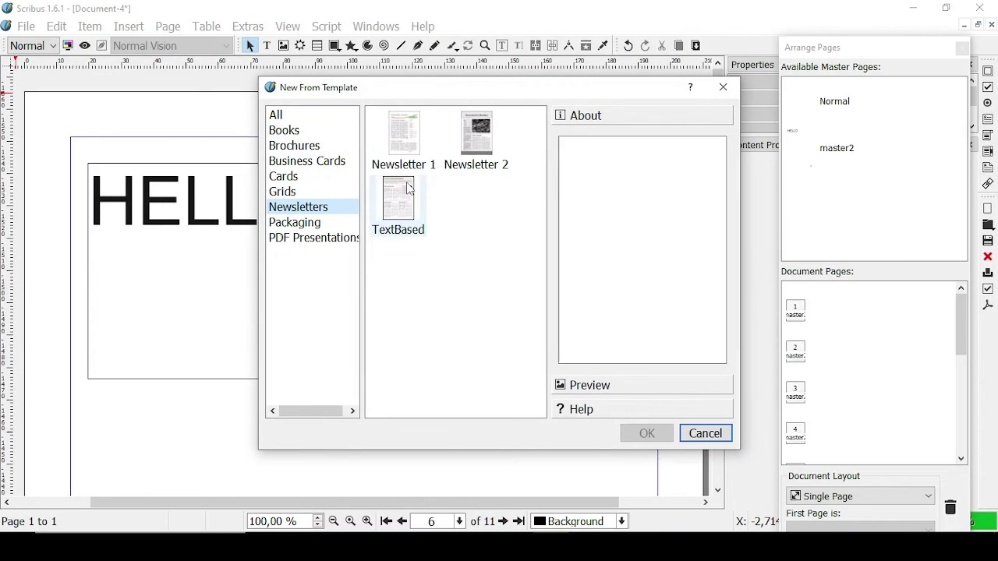
{"action": "left_click", "coordinate": [399, 207]}
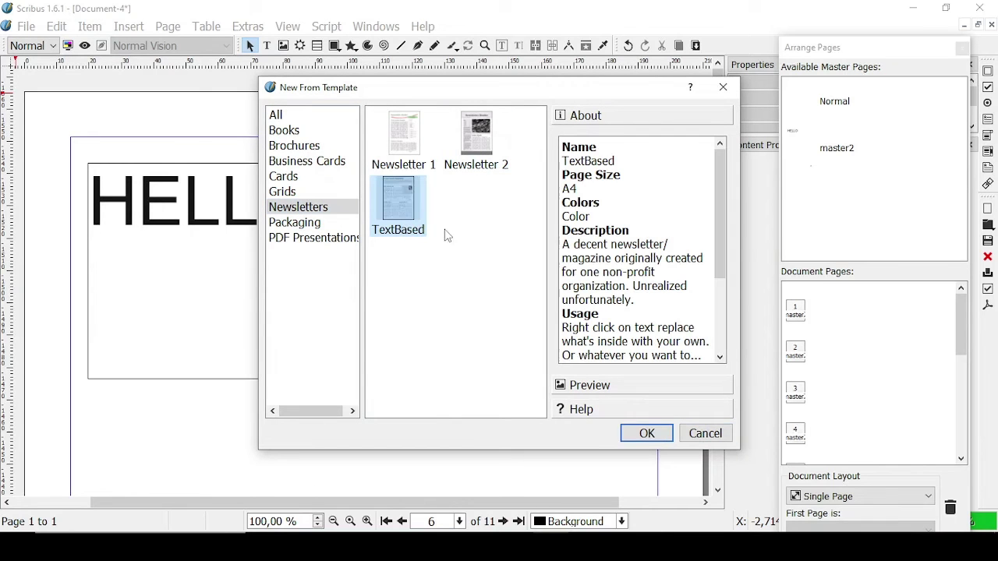
{"action": "left_click", "coordinate": [644, 434]}
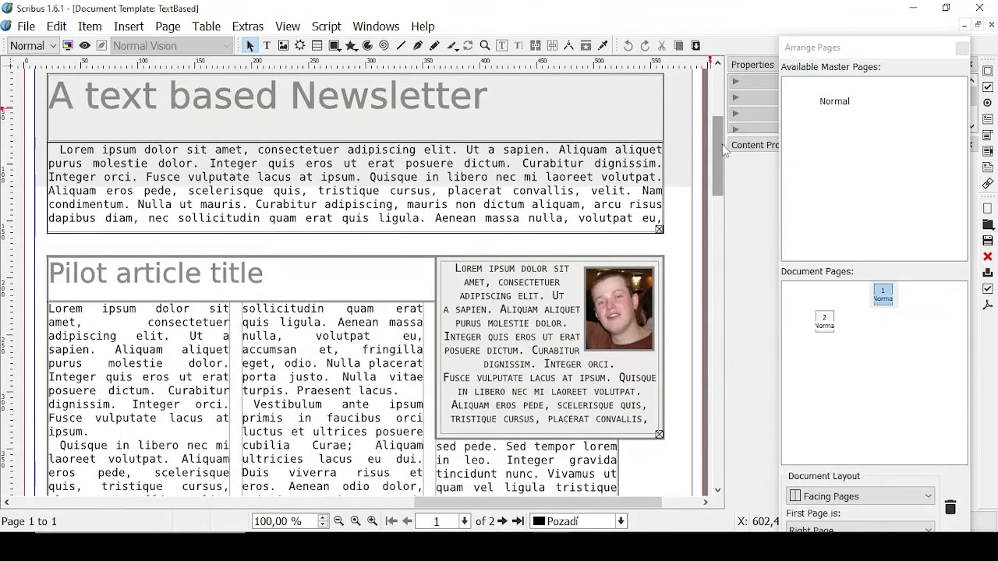
Step: Add a page based on the Normal master beside page 2 of the newsletter
{"action": "scroll", "coordinate": [414, 395], "scroll_direction": "down", "scroll_amount": 8}
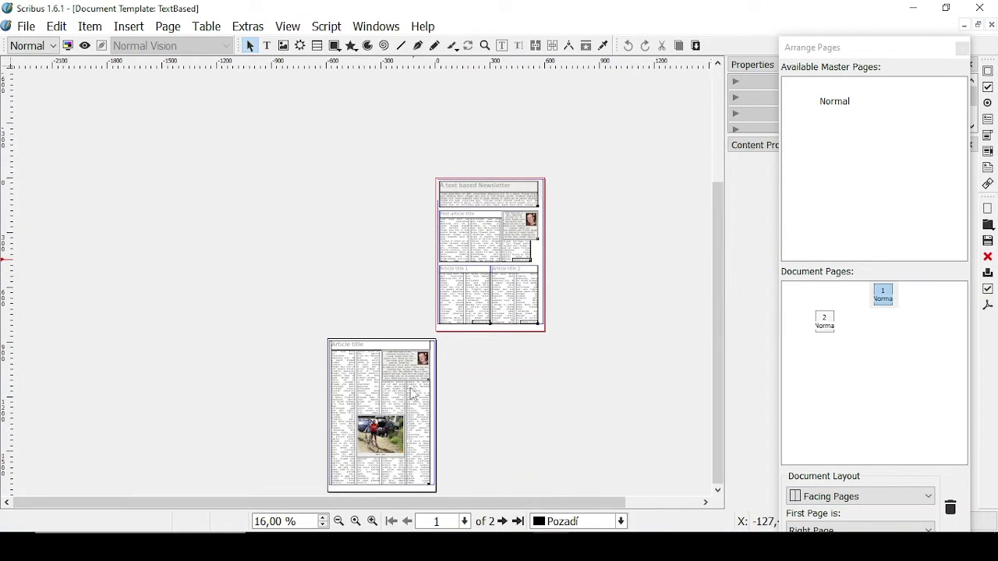
{"action": "left_click_drag", "start_coordinate": [838, 103], "coordinate": [852, 326]}
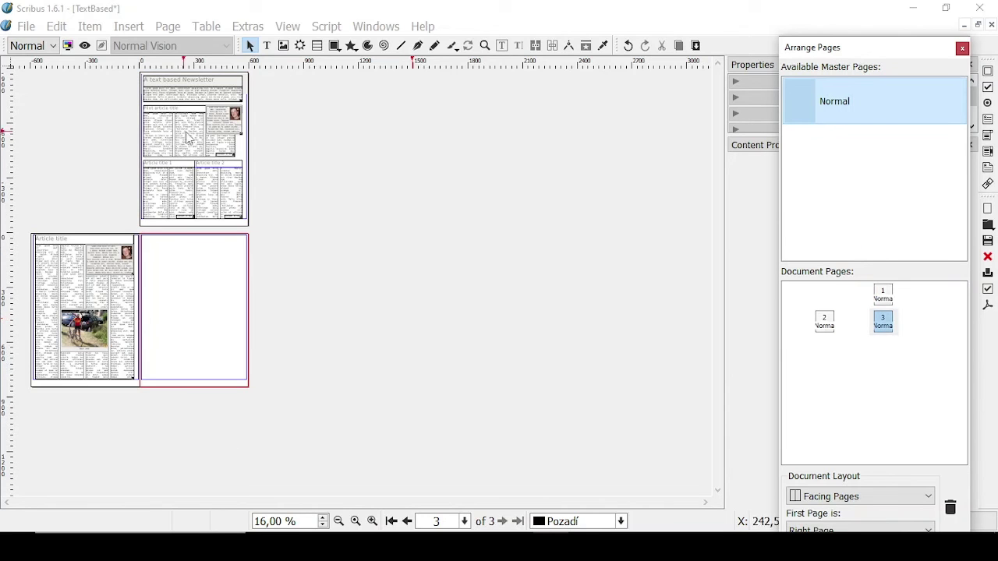
{"action": "left_click", "coordinate": [117, 446]}
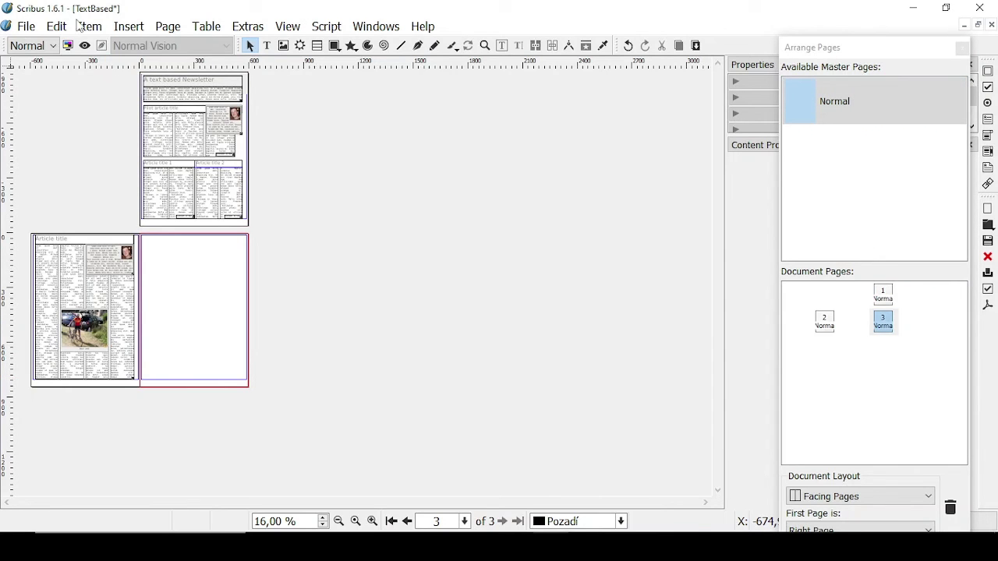
Step: Insert five pages after page 1 with the Normal master for left and right pages, and check the layout
{"action": "left_click", "coordinate": [143, 28]}
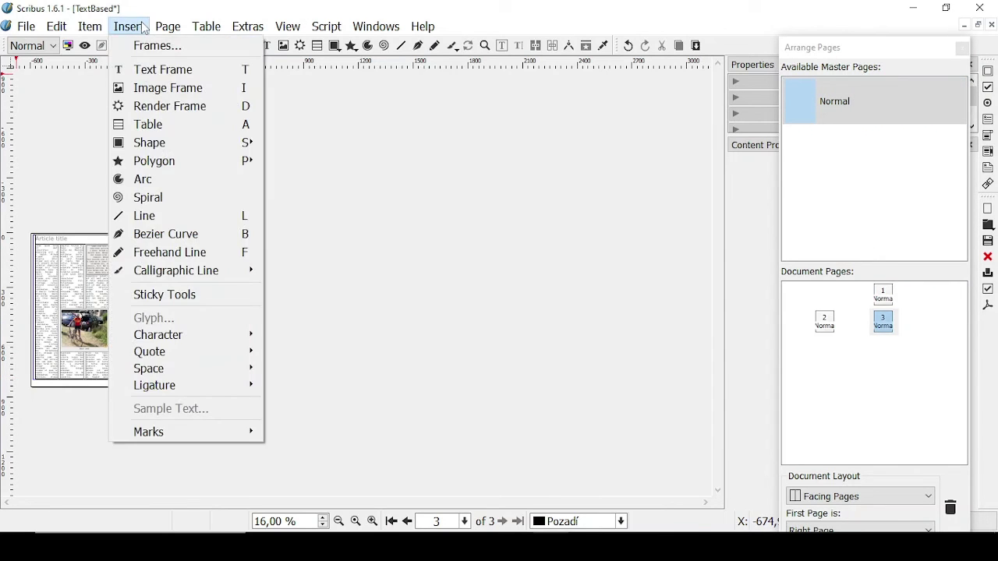
{"action": "mouse_move", "coordinate": [168, 26]}
{"action": "left_click", "coordinate": [183, 45]}
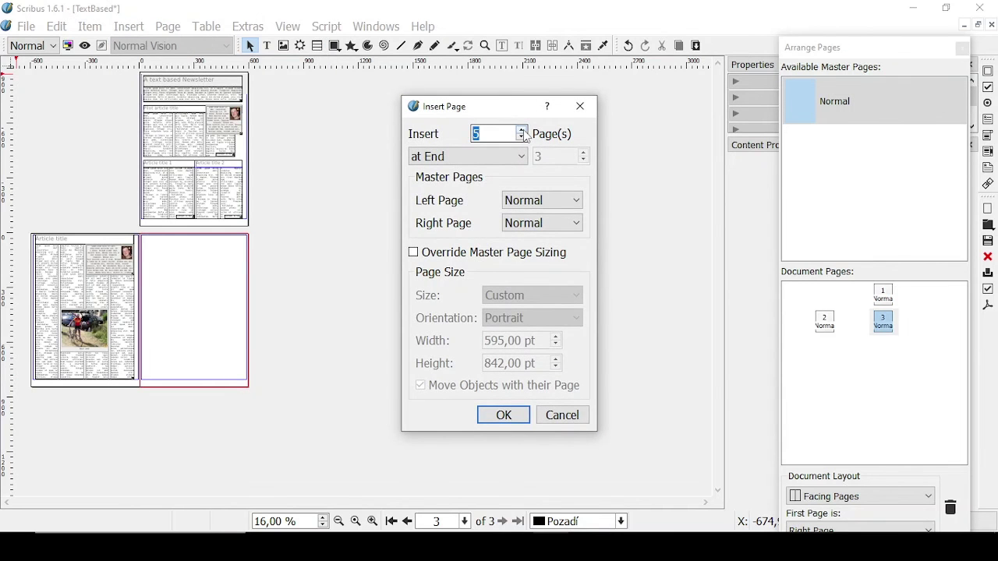
{"action": "left_click", "coordinate": [492, 156]}
{"action": "left_click", "coordinate": [503, 185]}
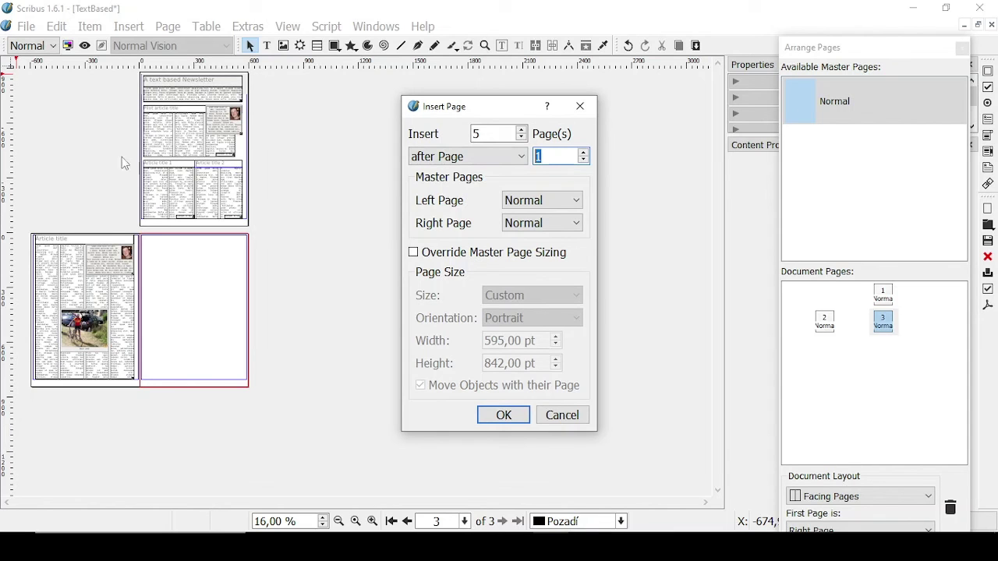
{"action": "left_click", "coordinate": [503, 415]}
{"action": "scroll", "coordinate": [713, 381], "scroll_direction": "down", "scroll_amount": 5}
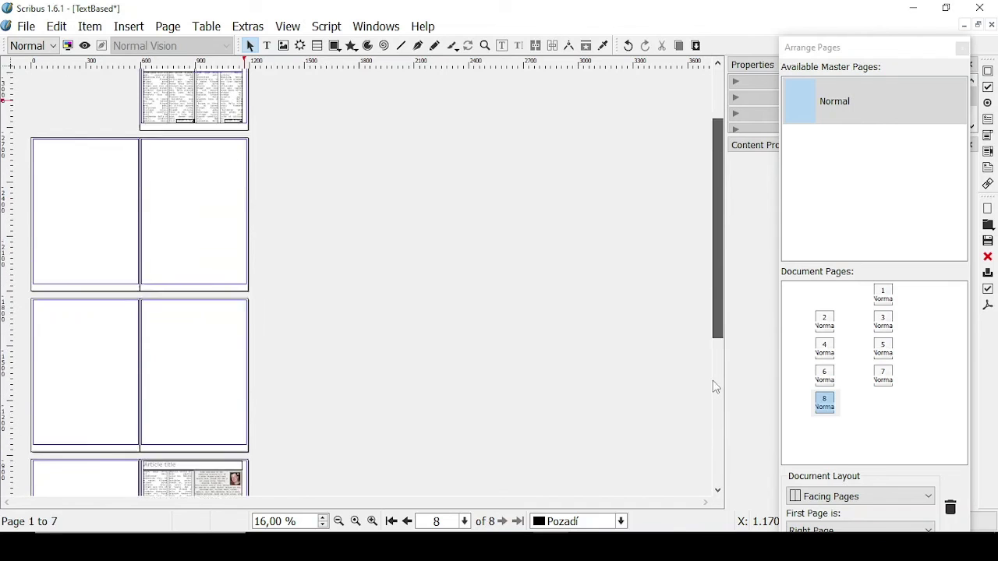
Step: Delete one blank page between the two article pages and set the document's first page to Left Page
{"action": "scroll", "coordinate": [719, 210], "scroll_direction": "up", "scroll_amount": 5}
{"action": "left_click_drag", "start_coordinate": [711, 281], "coordinate": [951, 508]}
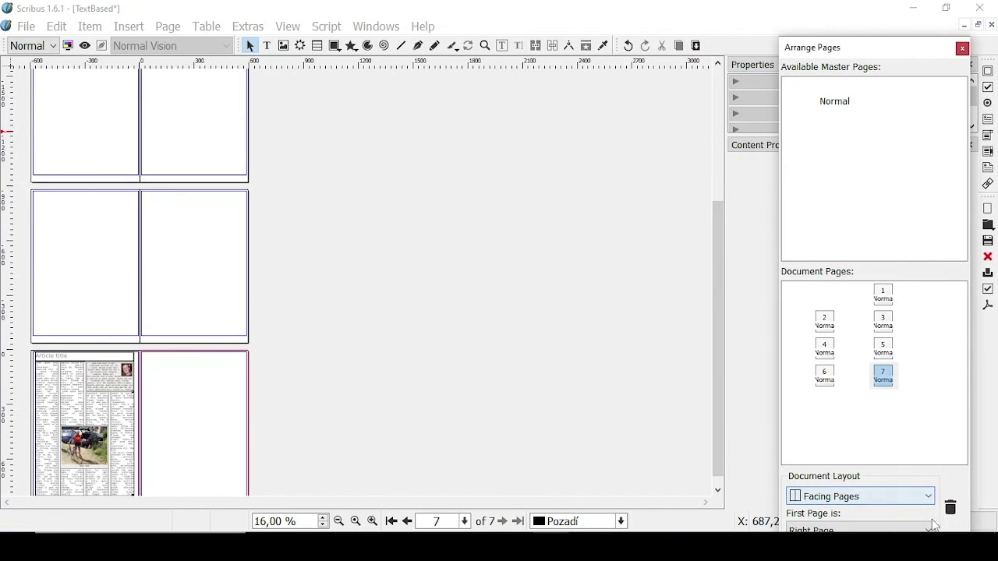
{"action": "left_click", "coordinate": [929, 529]}
{"action": "left_click", "coordinate": [909, 504]}
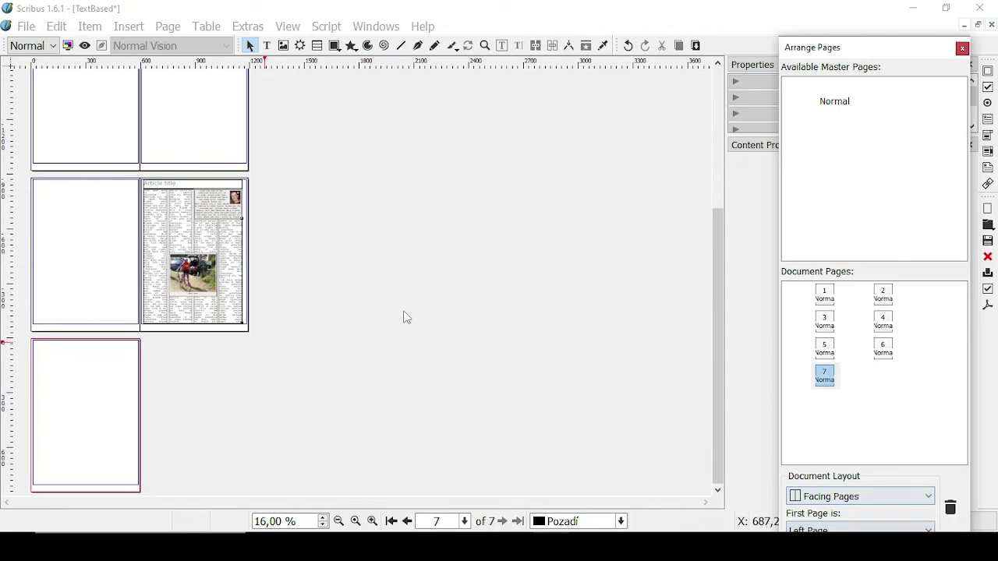
{"action": "scroll", "coordinate": [252, 265], "scroll_direction": "up", "scroll_amount": 5}
{"action": "scroll", "coordinate": [71, 145], "scroll_direction": "down", "scroll_amount": 5}
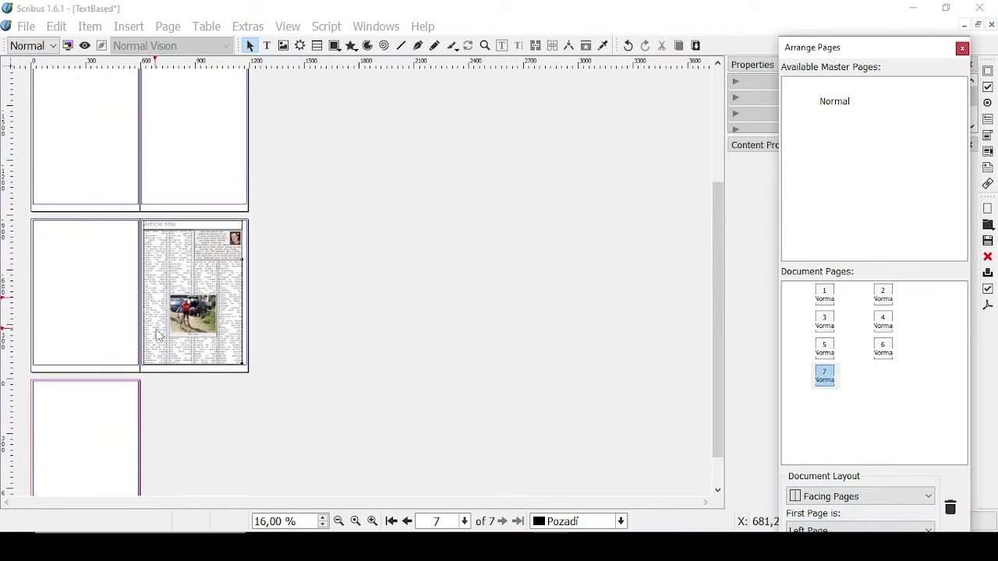
{"action": "scroll", "coordinate": [167, 207], "scroll_direction": "up", "scroll_amount": 5}
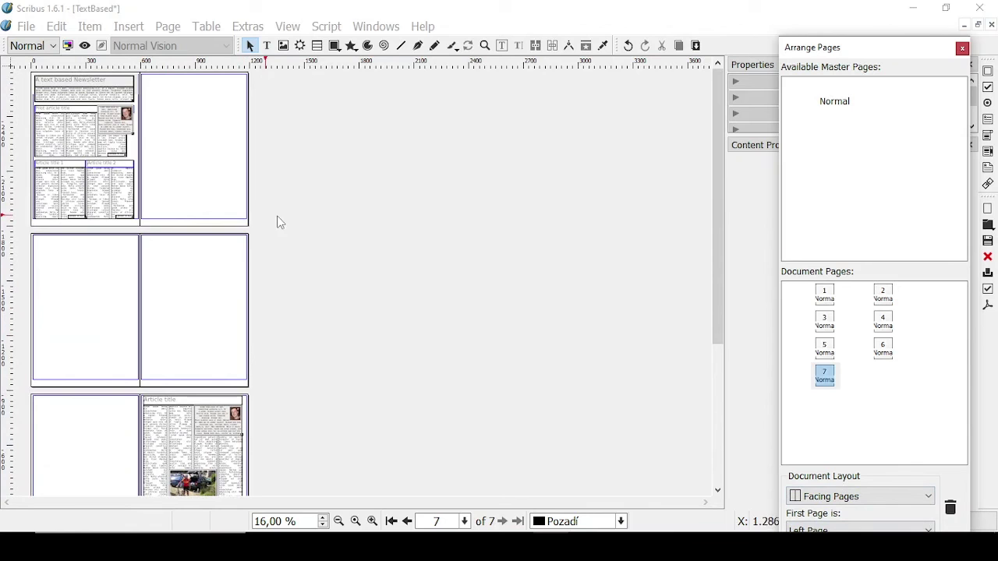
Step: Create a new master page named master4 as a Right Page
{"action": "left_click", "coordinate": [56, 29]}
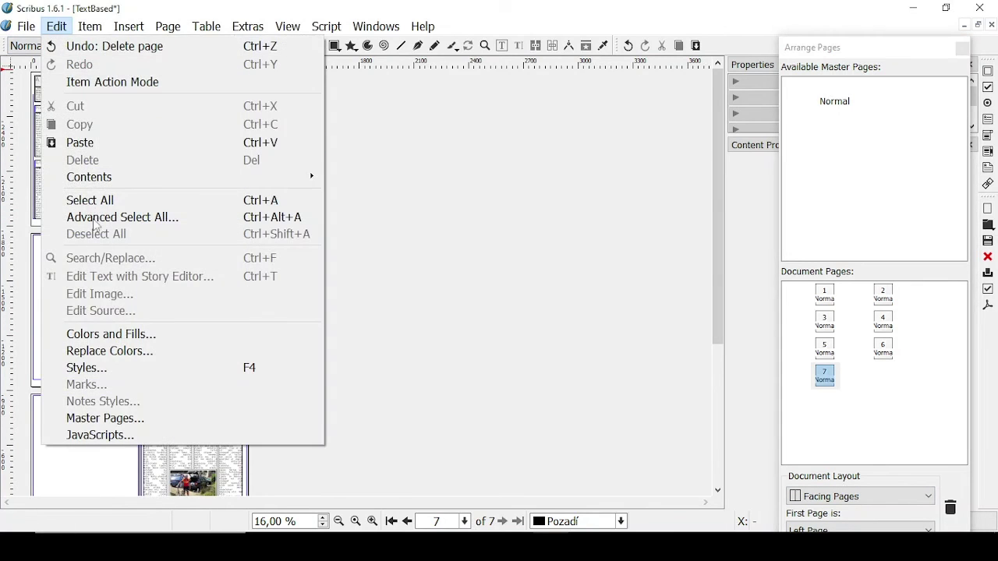
{"action": "left_click", "coordinate": [131, 418]}
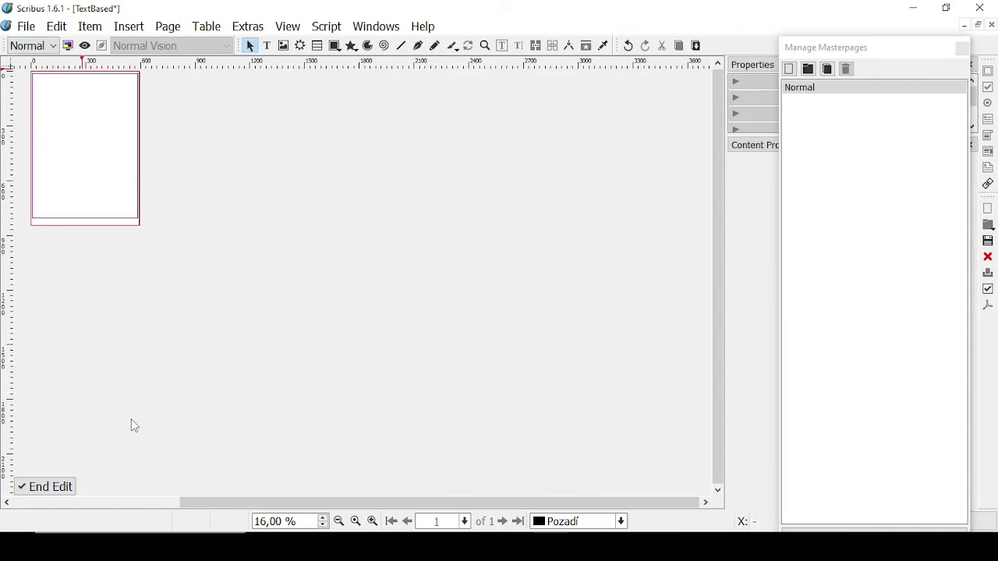
{"action": "left_click", "coordinate": [789, 70]}
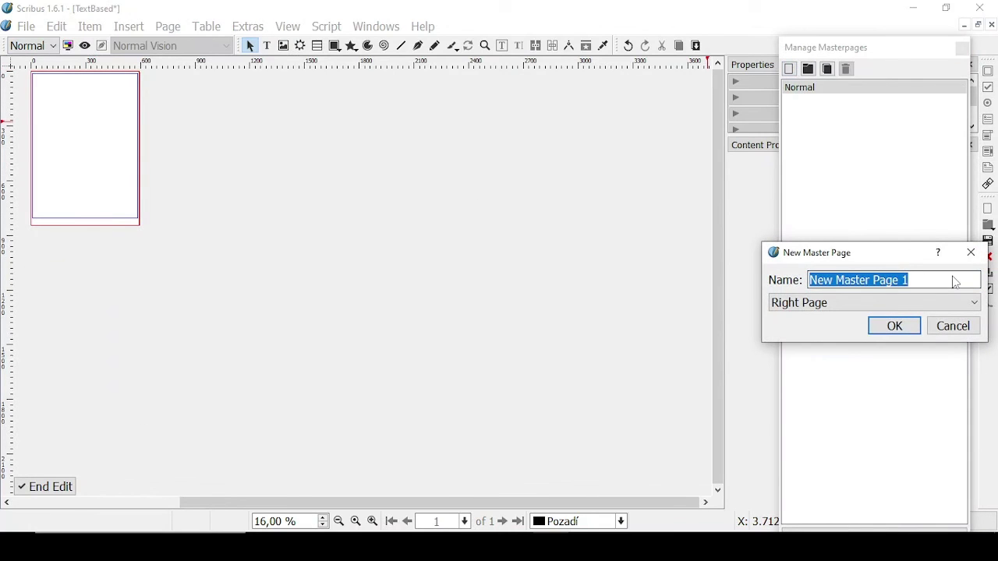
{"action": "key", "text": "BackSpace"}
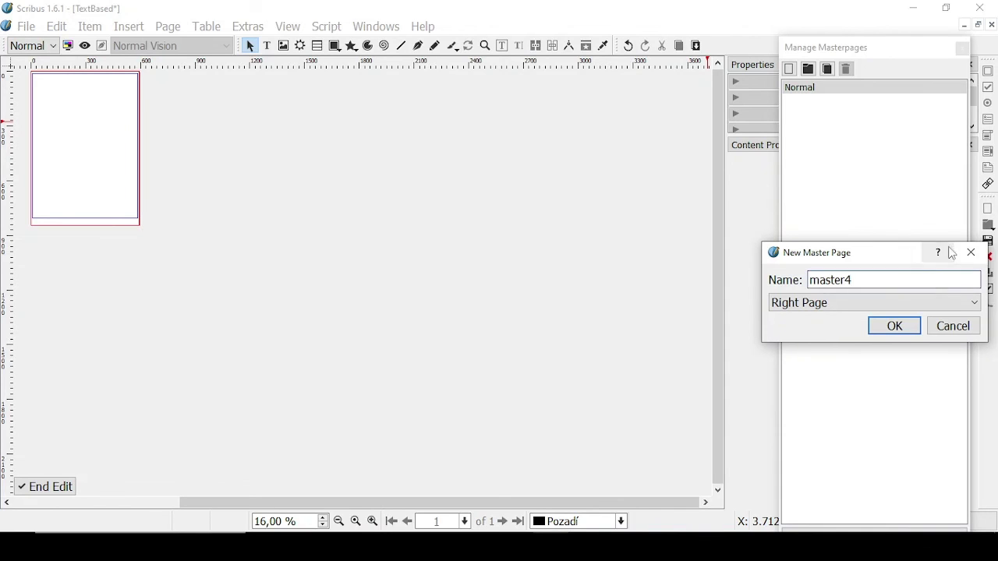
{"action": "left_click", "coordinate": [909, 304]}
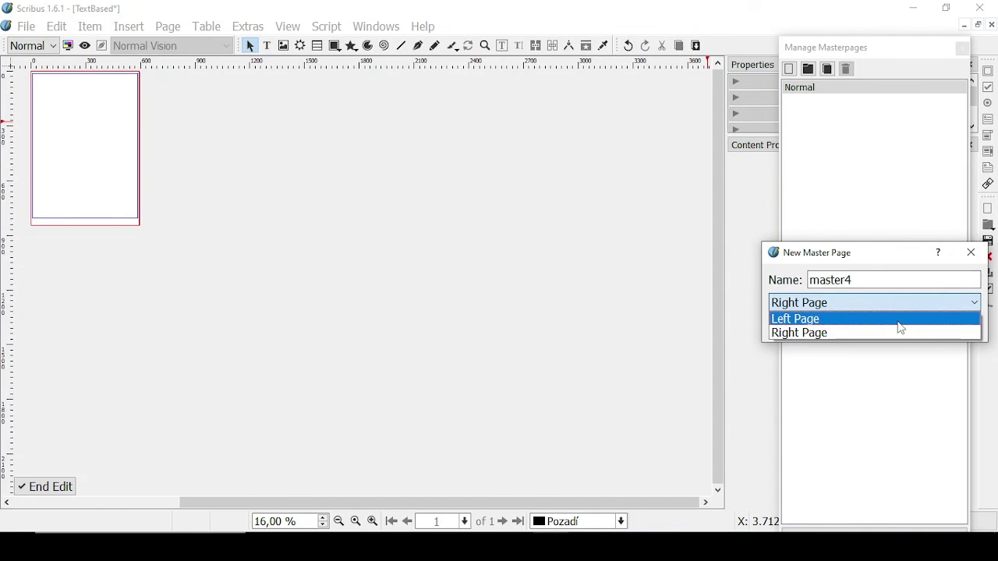
{"action": "left_click", "coordinate": [896, 332]}
{"action": "left_click", "coordinate": [891, 334]}
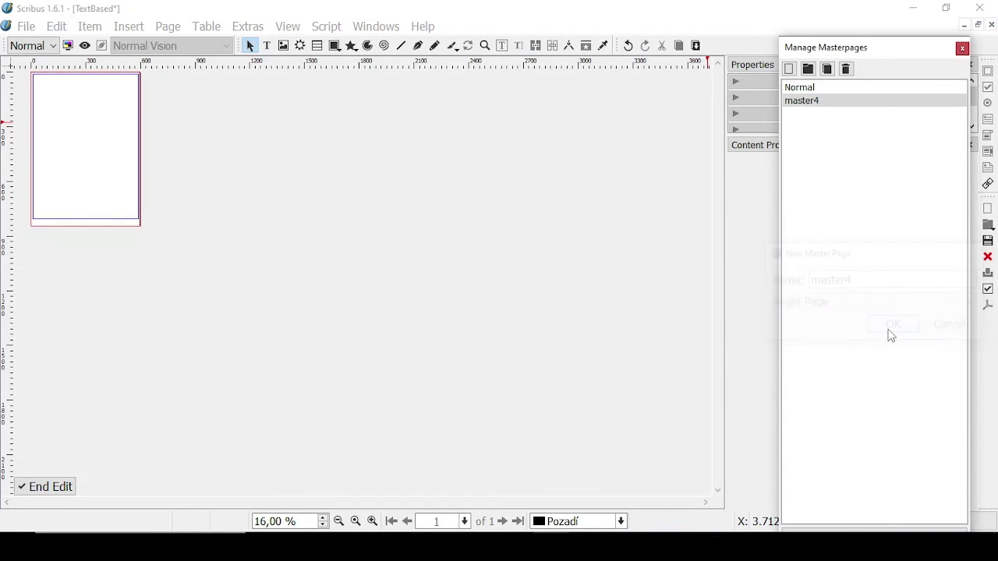
Step: Add a text frame about 376 by 183 pt near the top of master4 containing the text NEWS in capitals
{"action": "left_click", "coordinate": [271, 47]}
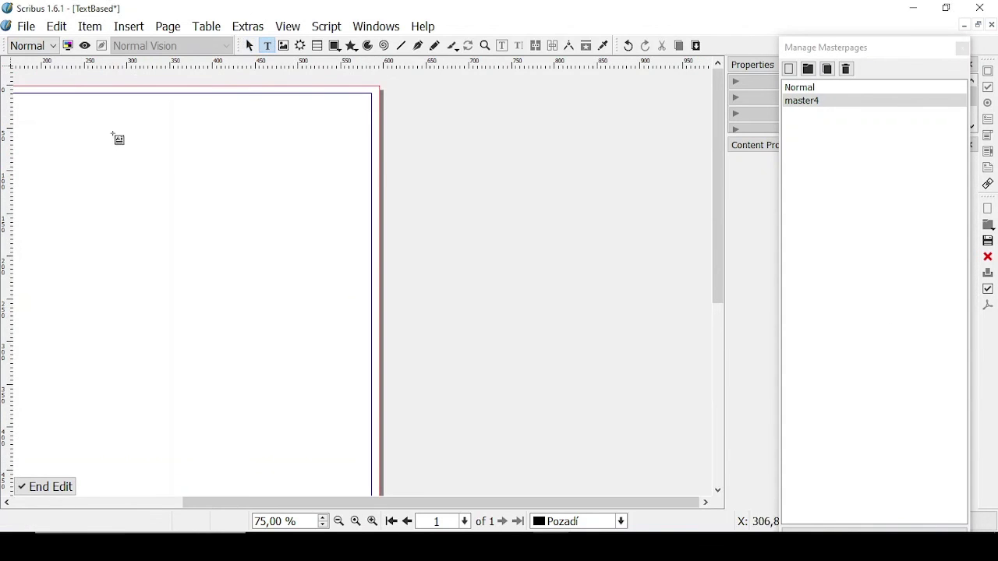
{"action": "left_click_drag", "start_coordinate": [36, 125], "coordinate": [357, 282]}
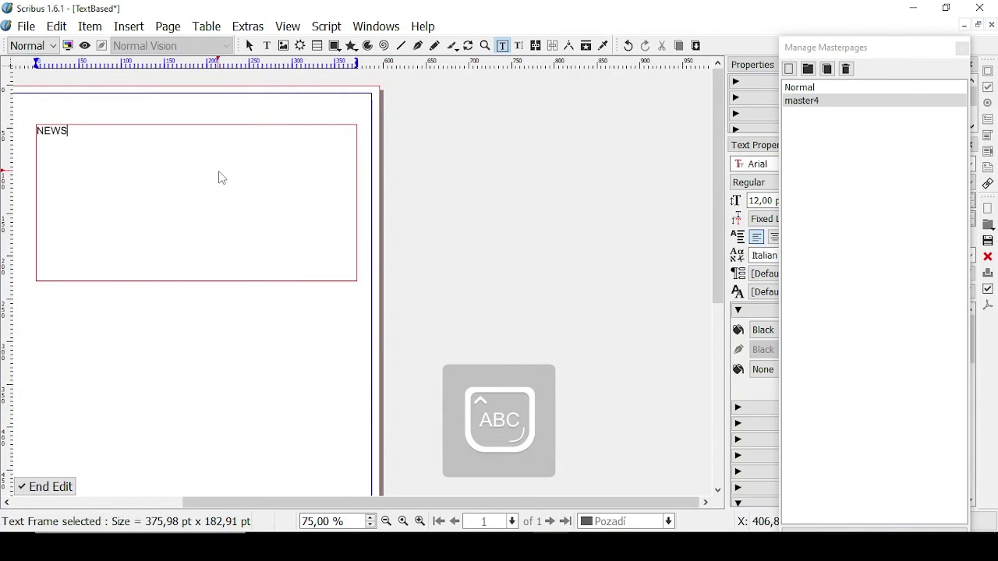
{"action": "key", "text": "Caps_Lock"}
Step: Enlarge the NEWS text, fit its frame to about 152 by 58 pt in the page's top right corner, and finish editing master4
{"action": "double_click", "coordinate": [58, 133]}
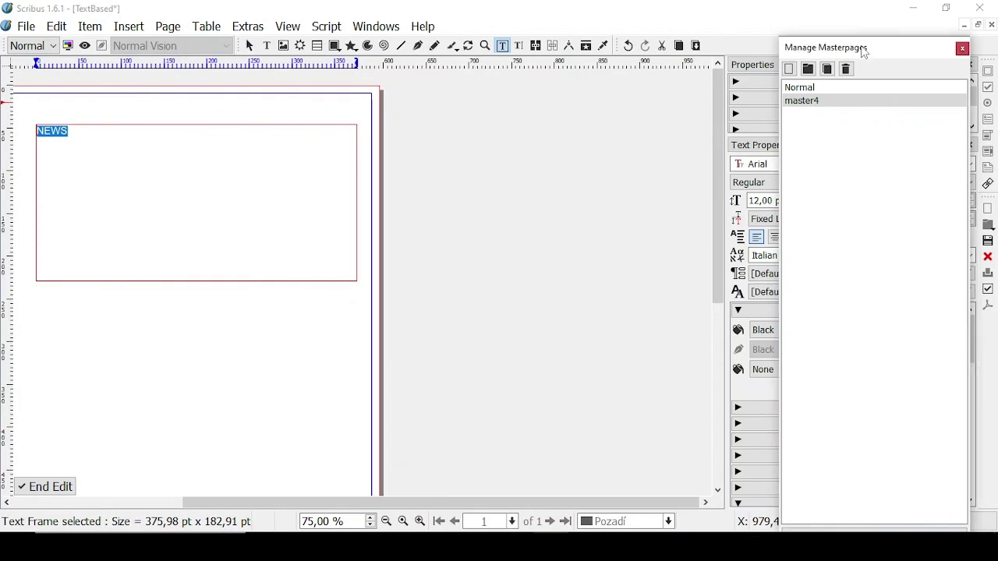
{"action": "left_click_drag", "start_coordinate": [862, 51], "coordinate": [575, 83]}
{"action": "double_click", "coordinate": [767, 200]}
{"action": "key", "text": "BackSpace"}
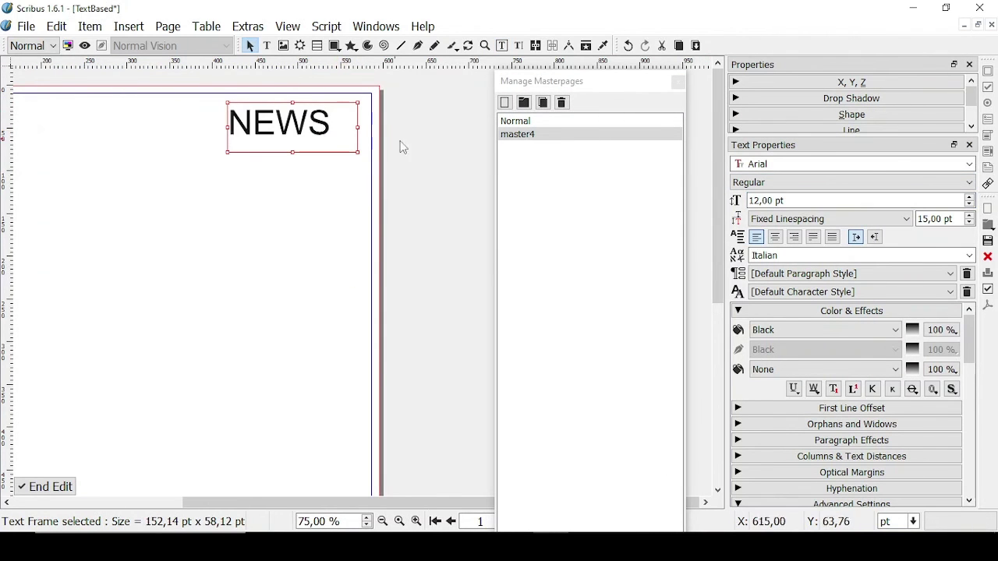
{"action": "left_click", "coordinate": [409, 155]}
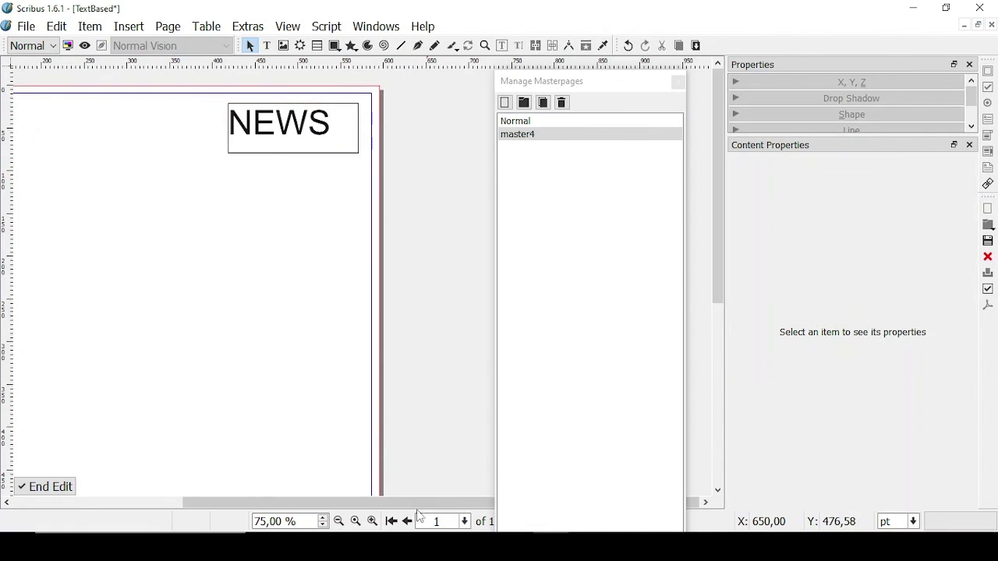
{"action": "left_click_drag", "start_coordinate": [411, 507], "coordinate": [174, 503]}
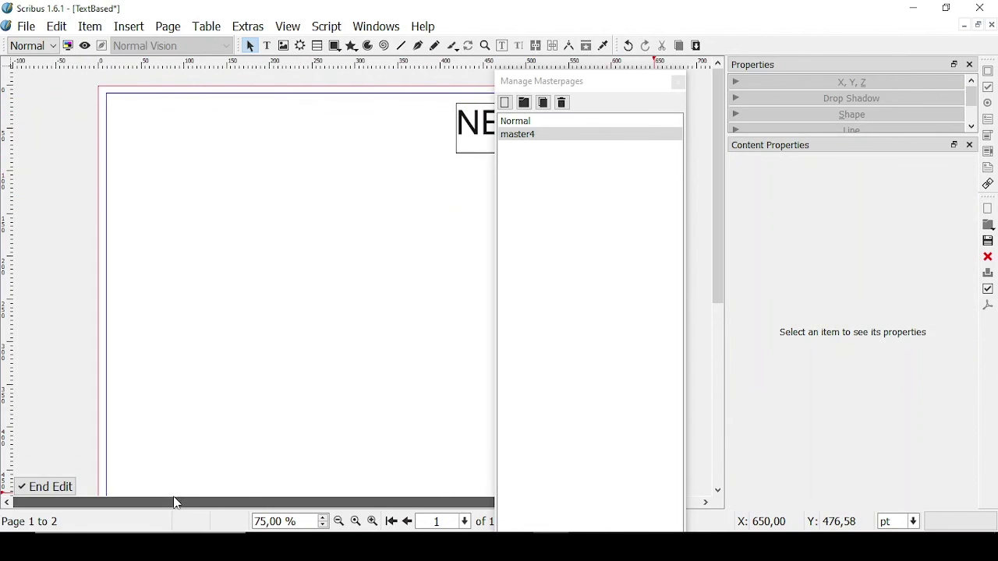
{"action": "left_click", "coordinate": [61, 487]}
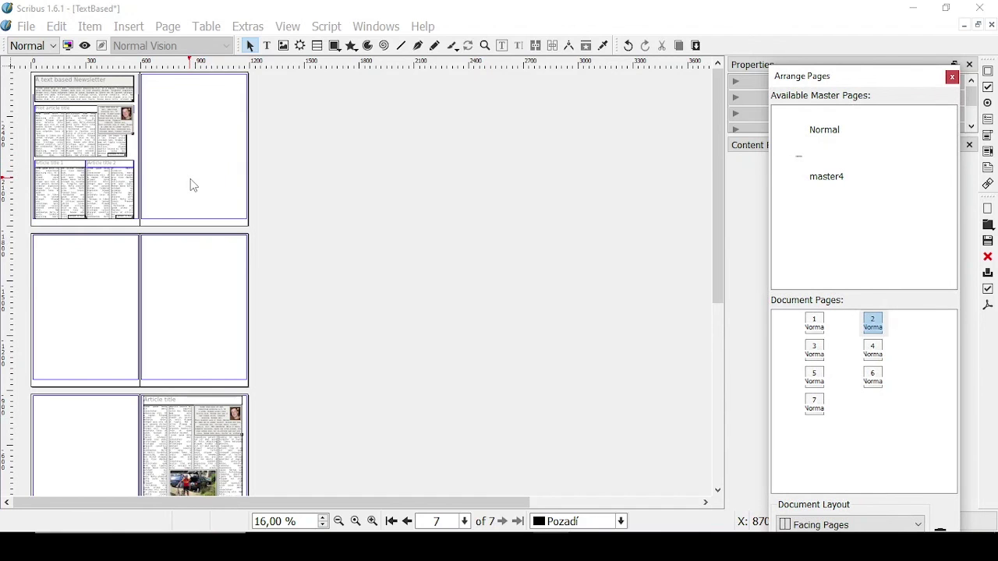
Step: Apply the master4 master page to all pages within the range 2 to 5
{"action": "right_click", "coordinate": [191, 182]}
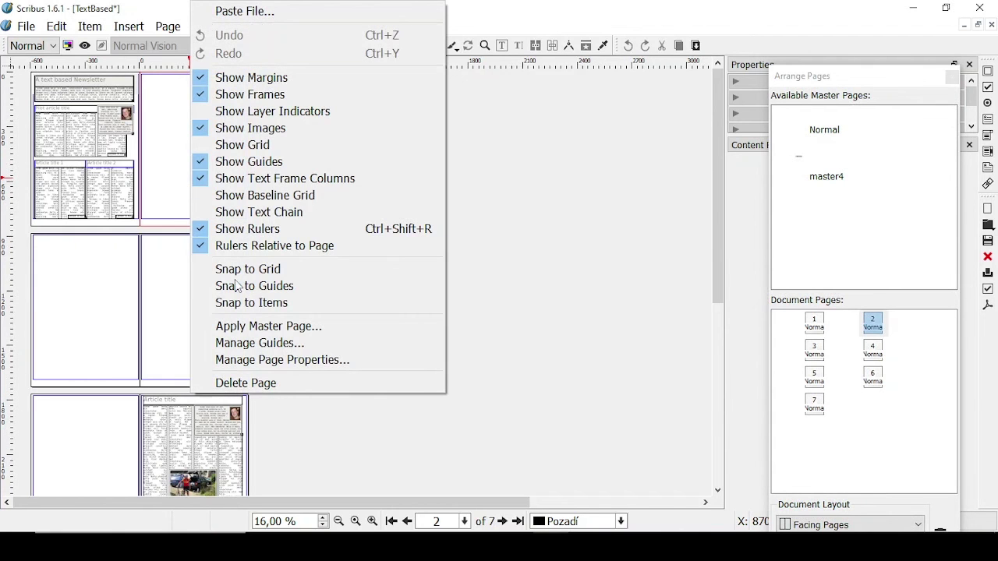
{"action": "left_click", "coordinate": [242, 328]}
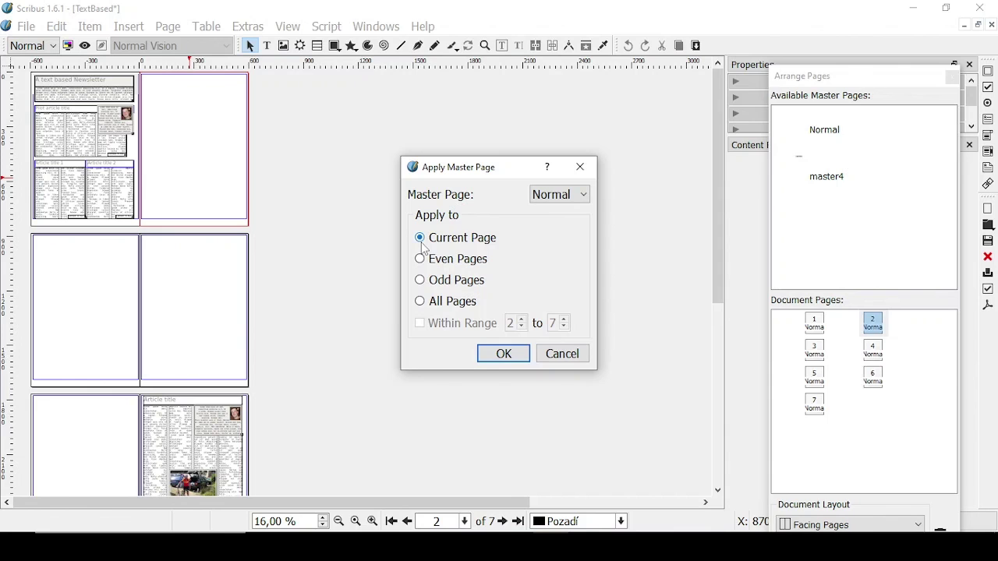
{"action": "left_click", "coordinate": [580, 195]}
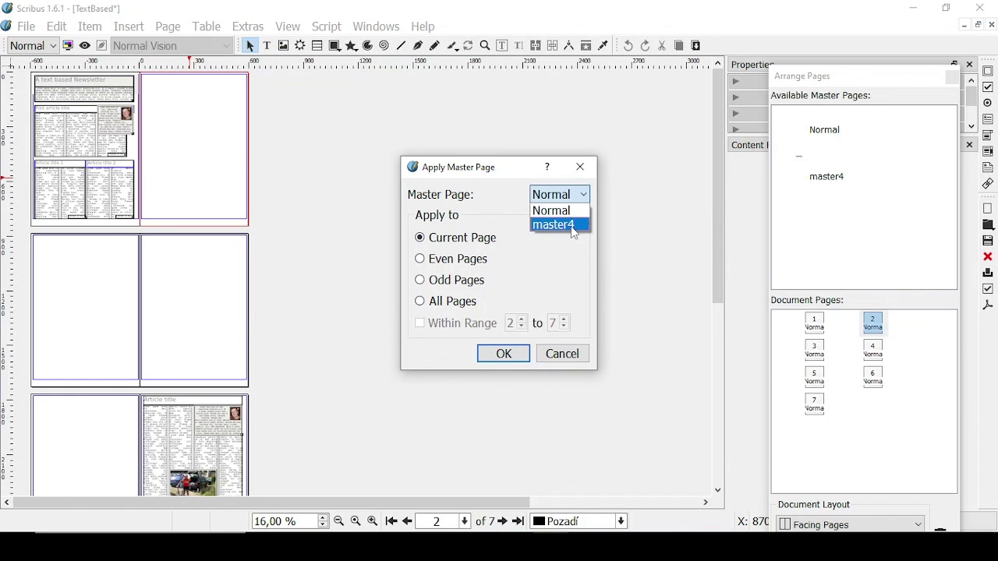
{"action": "left_click", "coordinate": [574, 230]}
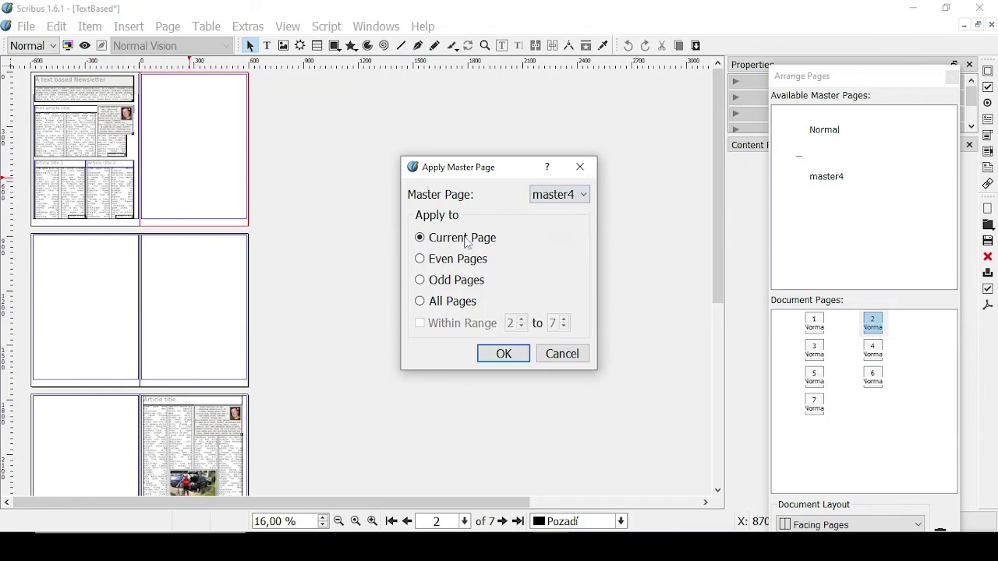
{"action": "left_click", "coordinate": [420, 303]}
{"action": "left_click", "coordinate": [420, 324]}
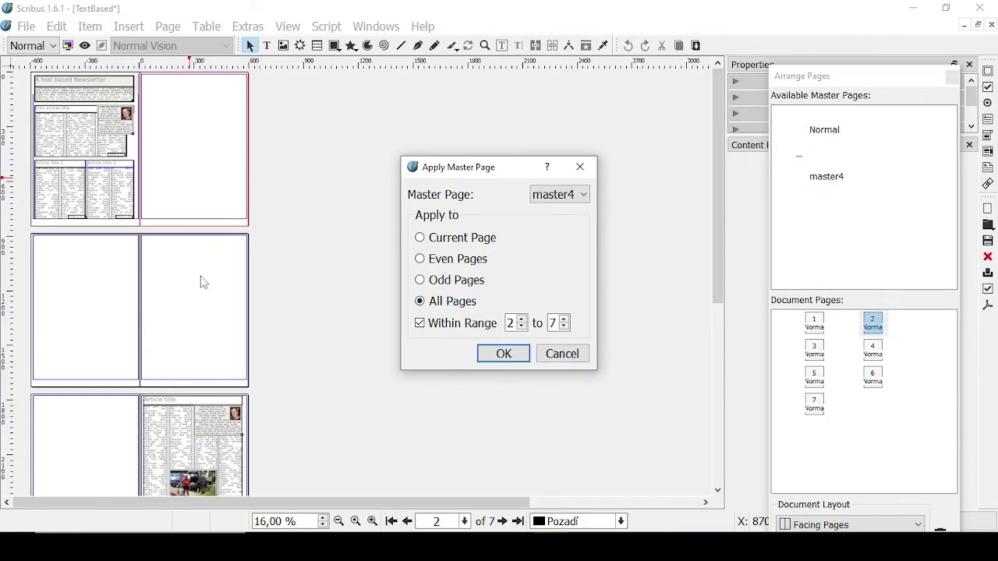
{"action": "left_click", "coordinate": [565, 326]}
{"action": "left_click", "coordinate": [564, 327]}
{"action": "left_click", "coordinate": [504, 354]}
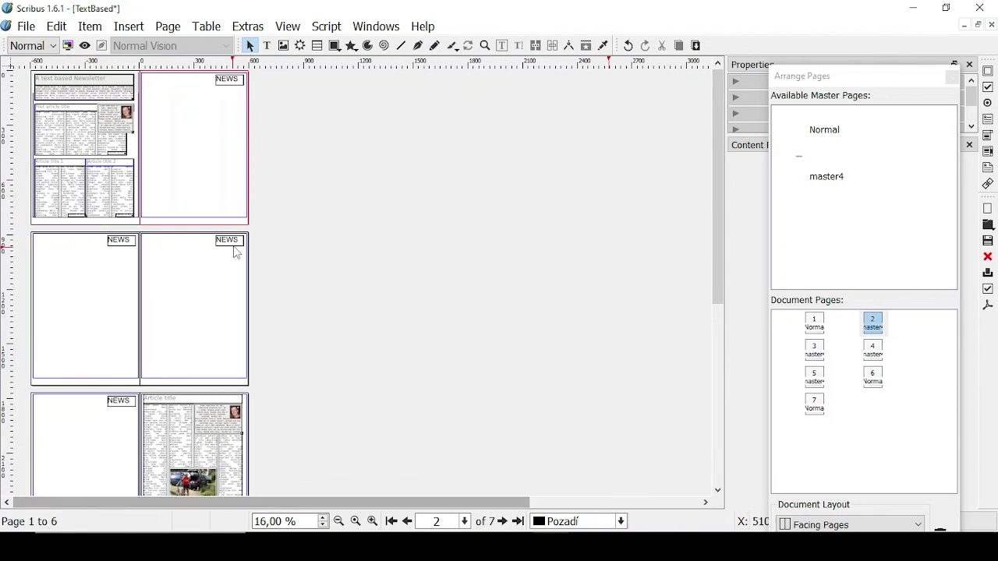
Step: Check the NEWS header across the newsletter pages and inspect pages 2 and 1 at 100% zoom
{"action": "scroll", "coordinate": [89, 437], "scroll_direction": "down", "scroll_amount": 3}
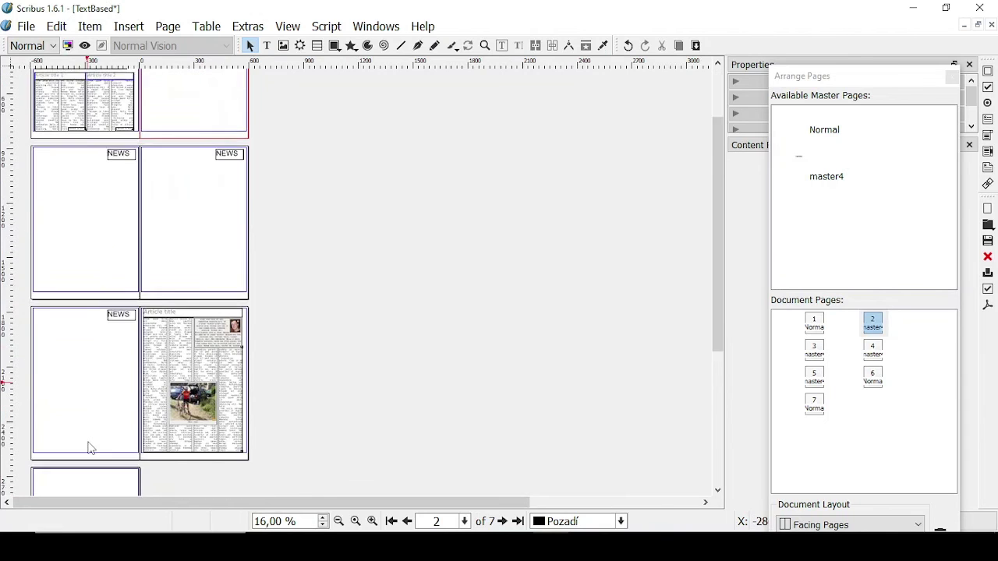
{"action": "scroll", "coordinate": [89, 320], "scroll_direction": "up", "scroll_amount": 3}
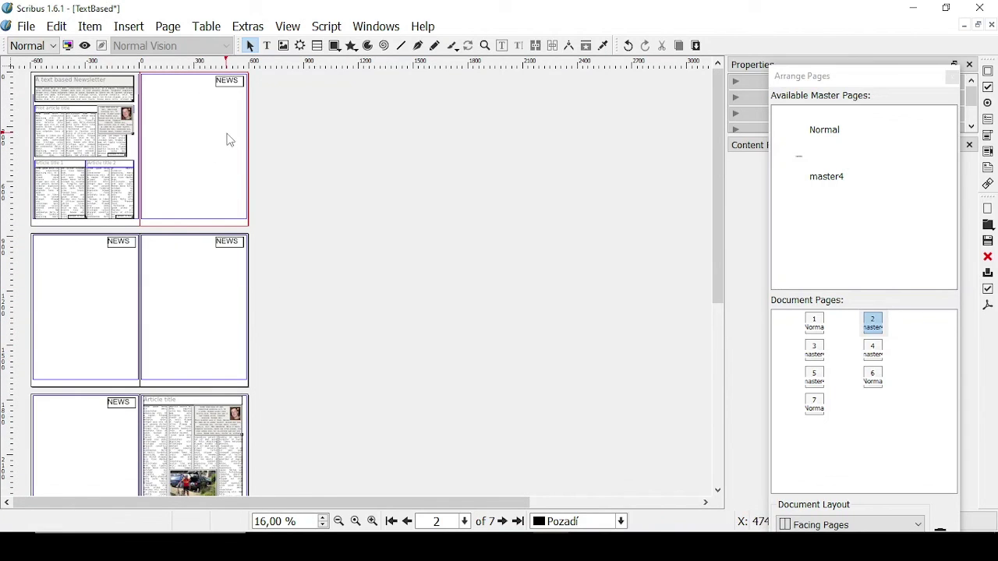
{"action": "scroll", "coordinate": [86, 421], "scroll_direction": "down", "scroll_amount": 5}
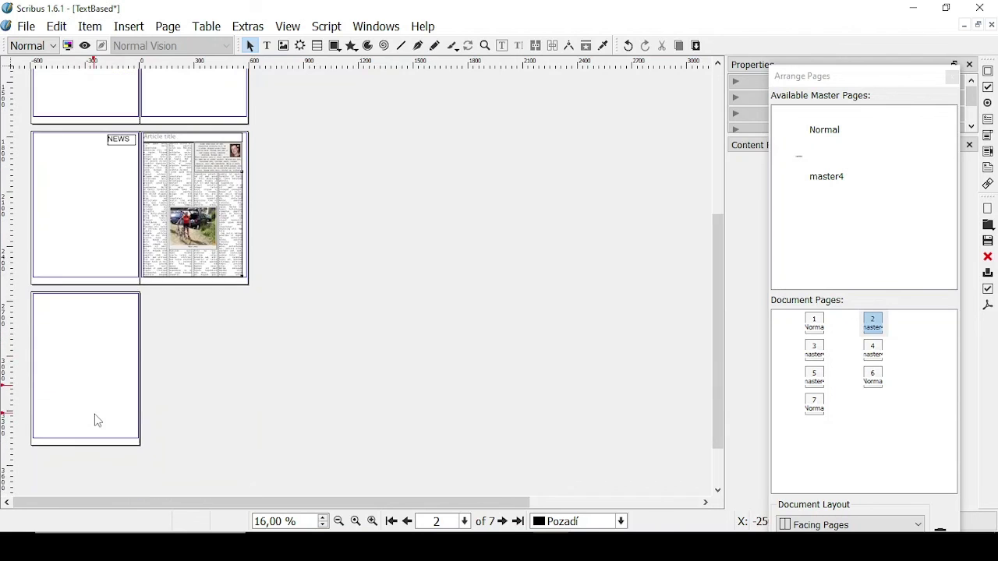
{"action": "scroll", "coordinate": [92, 411], "scroll_direction": "up", "scroll_amount": 3}
{"action": "left_click", "coordinate": [356, 521]}
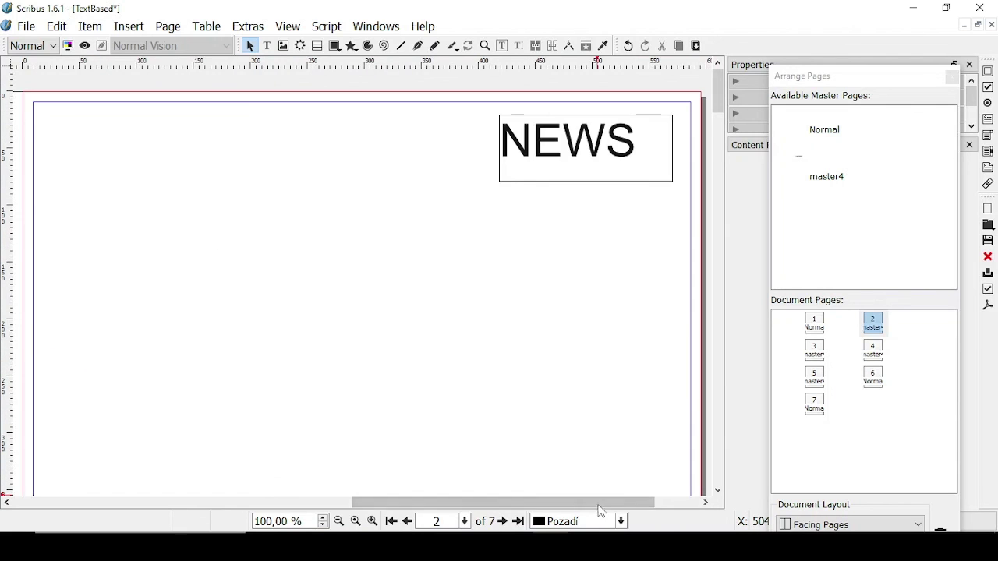
{"action": "left_click_drag", "start_coordinate": [557, 503], "coordinate": [289, 505]}
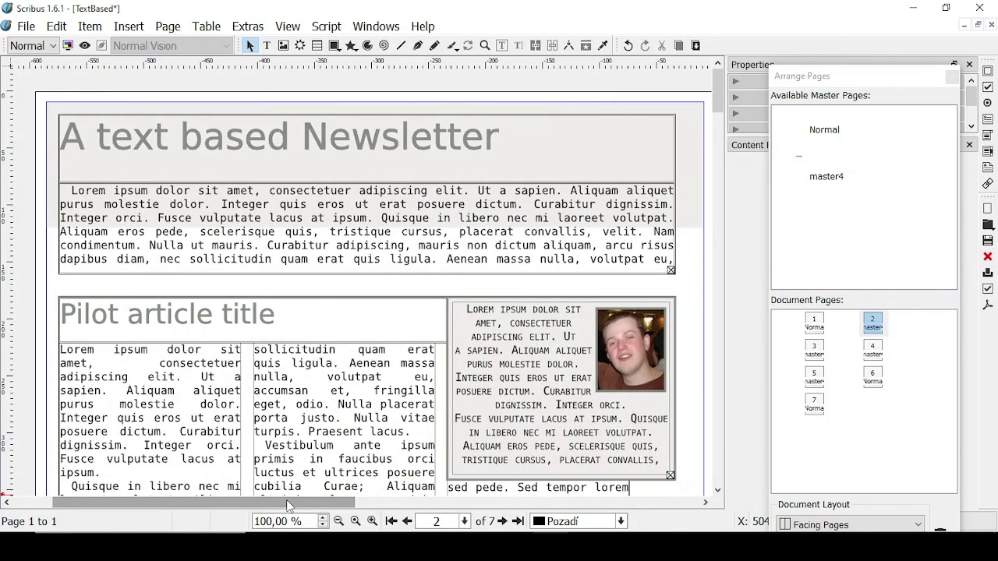